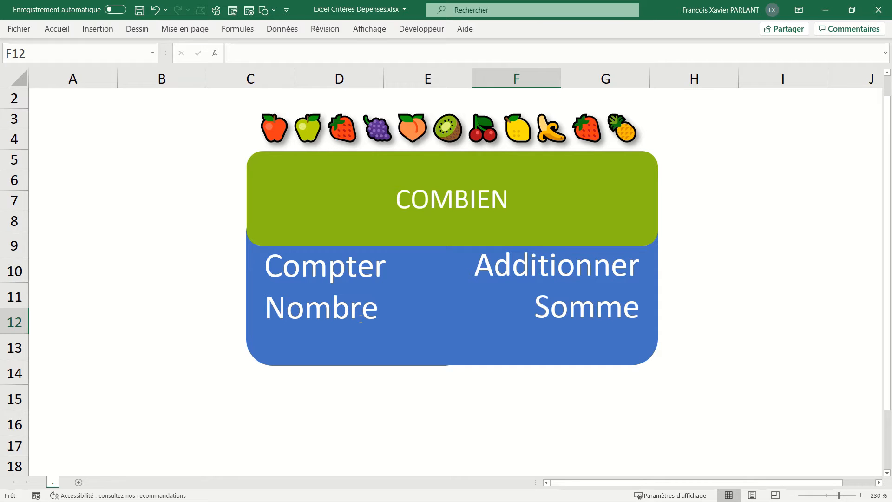
Move the "Compter Nombre" and "Additionner Somme" callouts apart, one down to each side of the COMBIEN box.
click(398, 329)
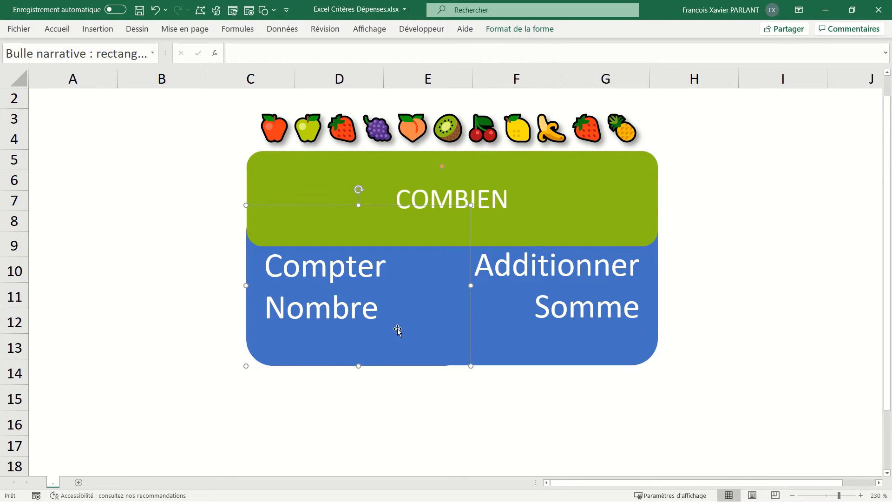
drag(397, 330, 216, 362)
drag(465, 338, 617, 383)
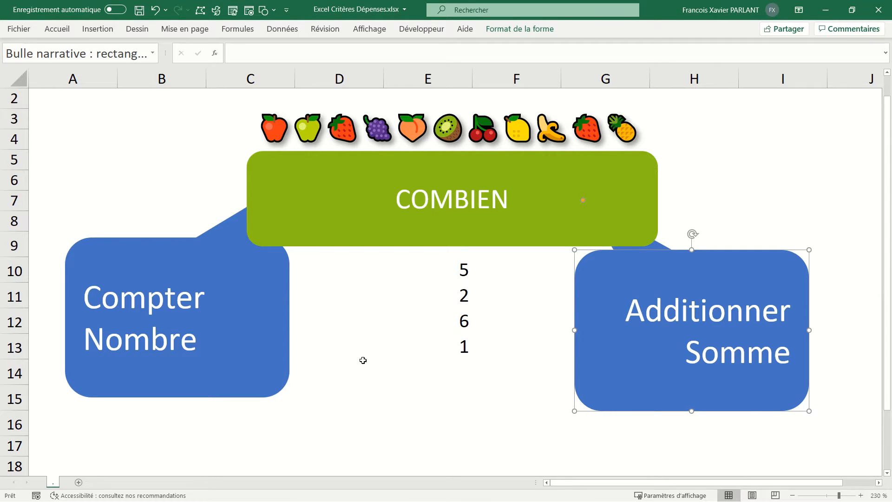
click(259, 311)
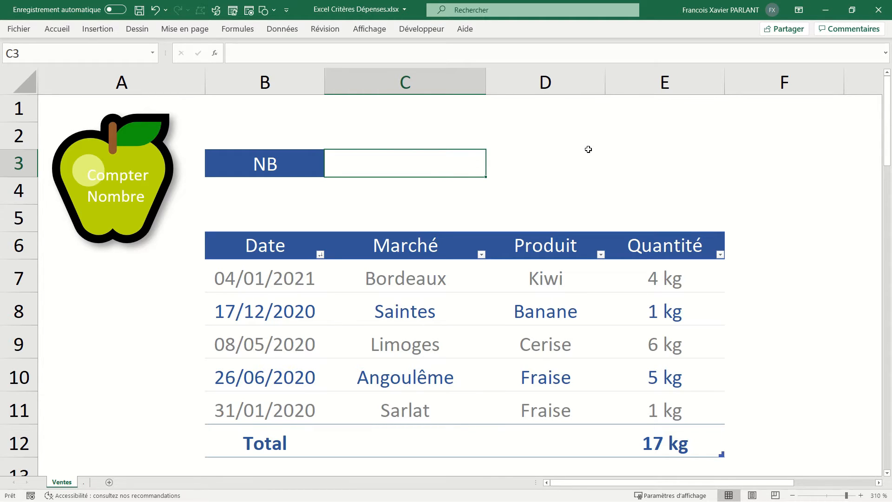
Enter the formula =NB(Ventes[Quantité]) in cell C3 to count the numeric quantities.
text(=)
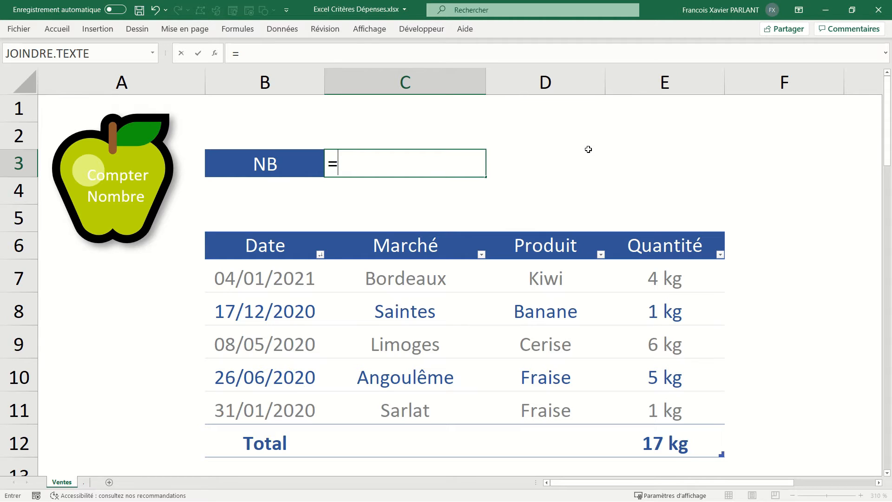
text(nb)
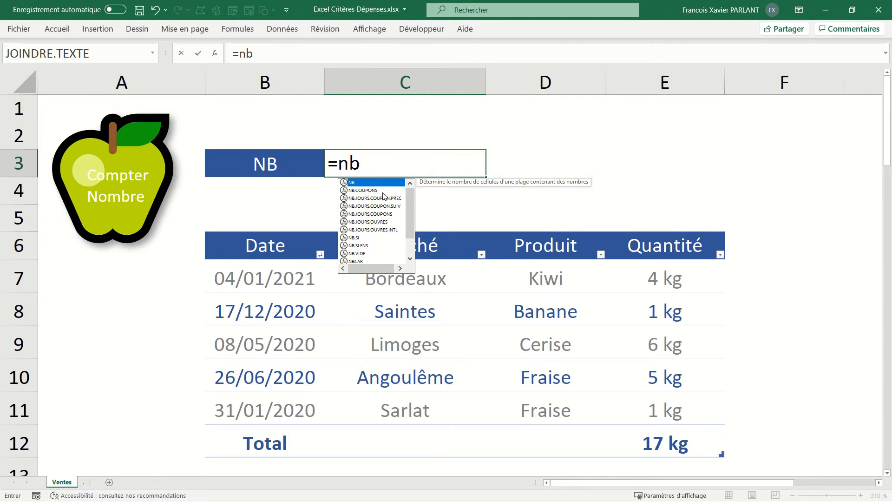
key(Down)
key(Down)
key(Up)
key(Up)
key(Tab)
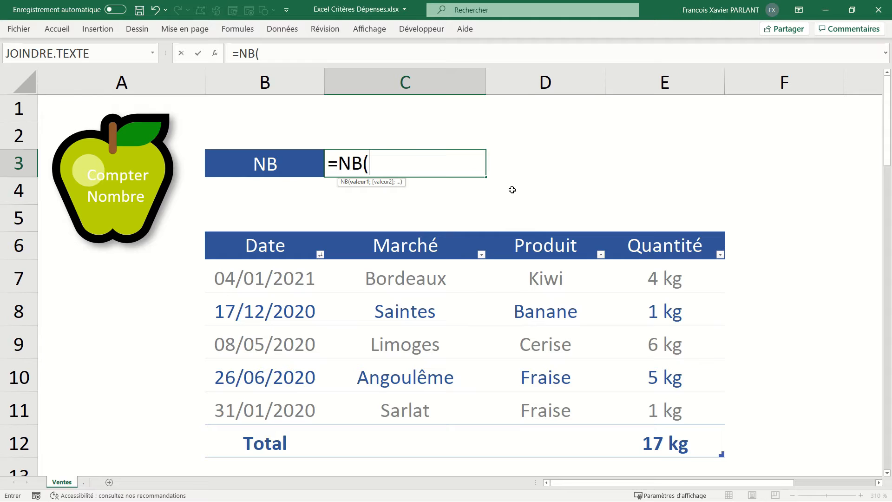
click(669, 232)
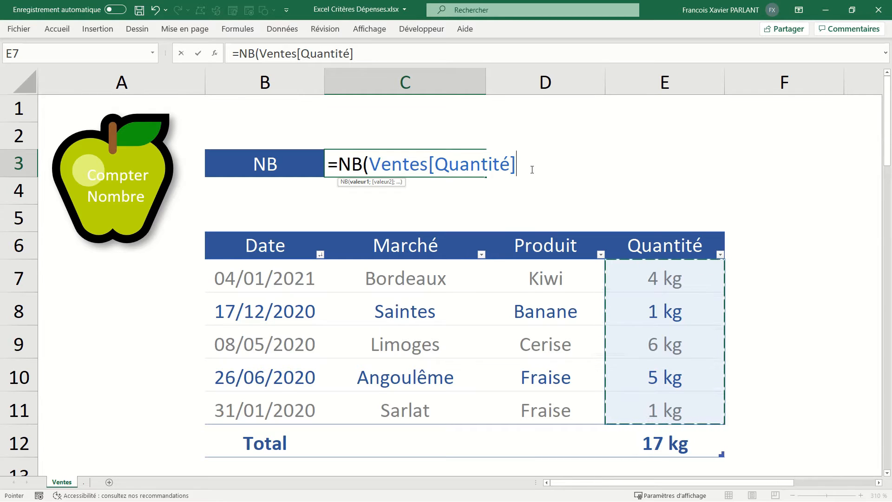
text())
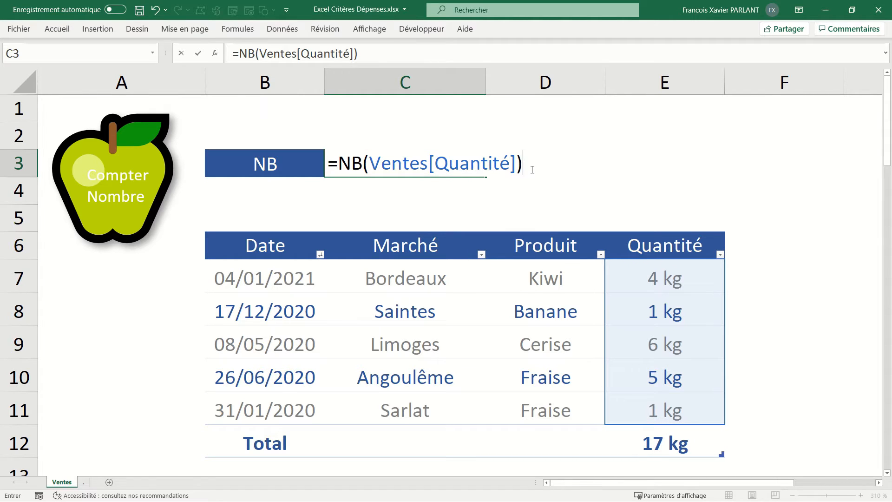
key(Return)
click(433, 167)
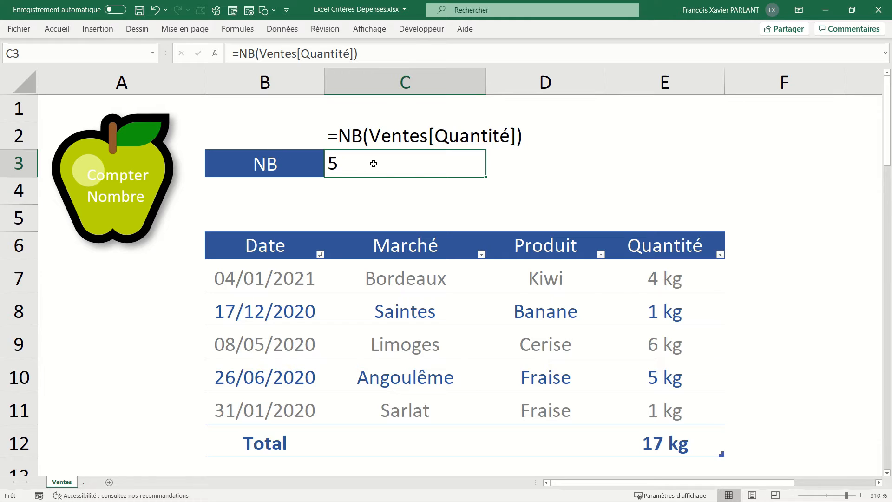
Replace the Kiwi quantity in cell E7 with the text "annulé" and compare it with the quantities below.
click(666, 276)
key(Delete)
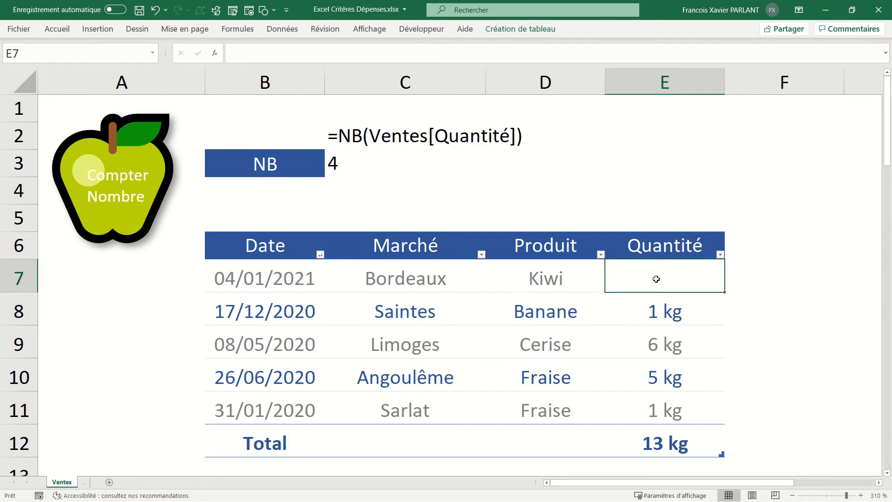
text(annulé)
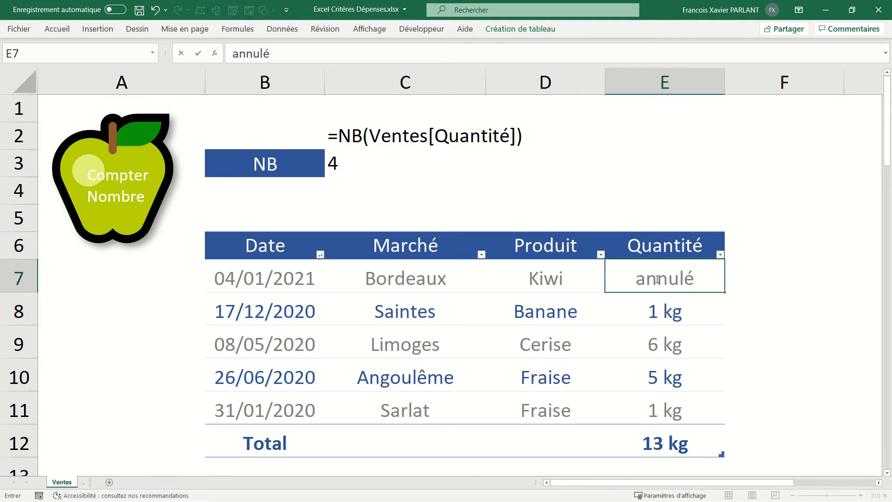
key(Return)
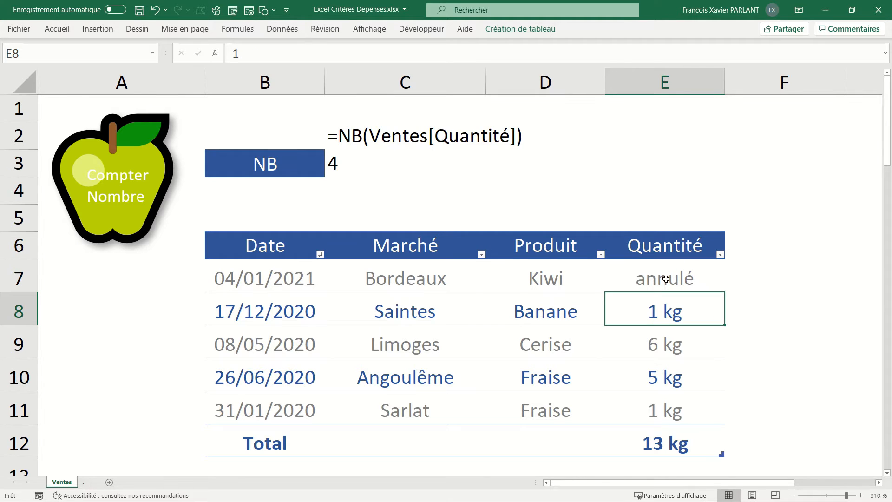
click(672, 277)
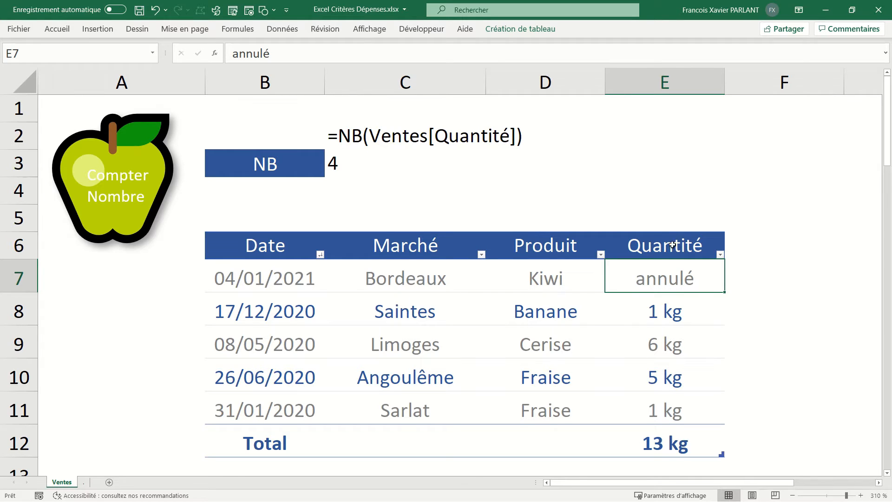
click(673, 315)
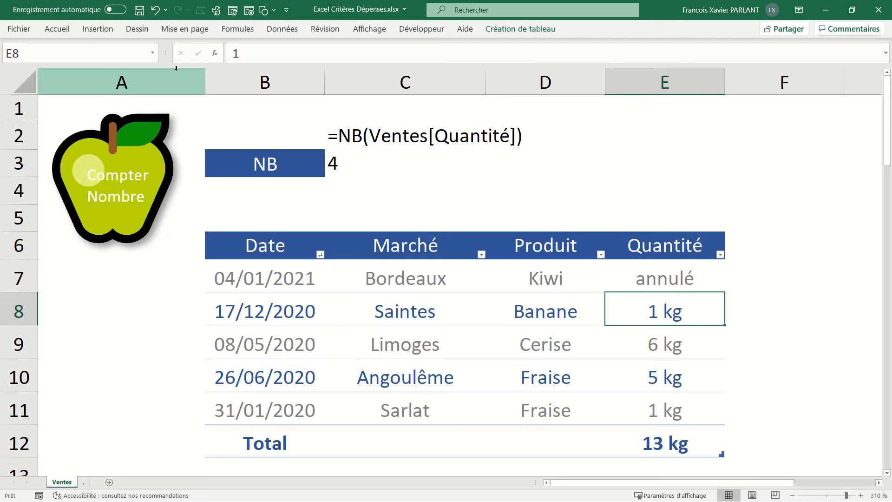
click(675, 343)
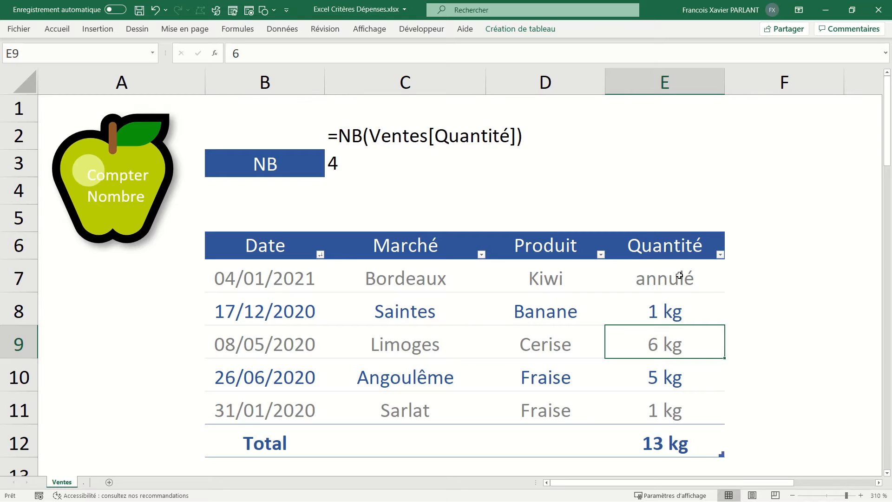
Change the formula in cell C3 to count the product column with =NB(Ventes[Produit]).
click(457, 165)
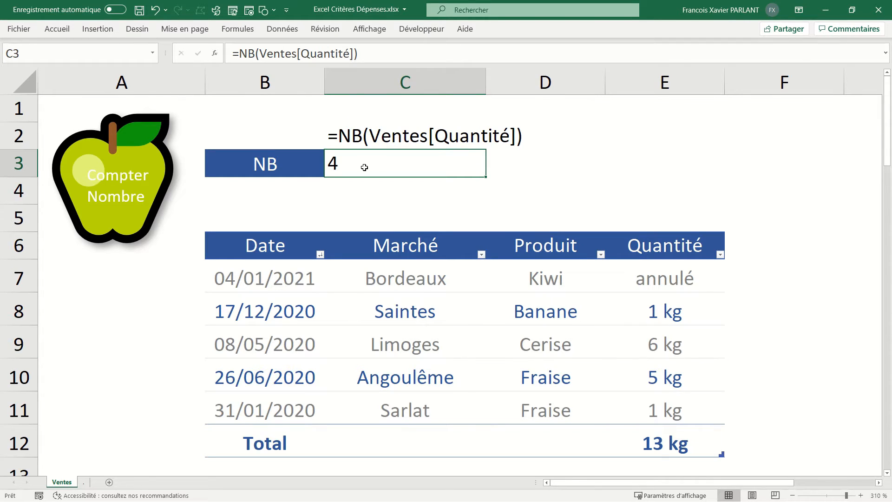
double_click(364, 167)
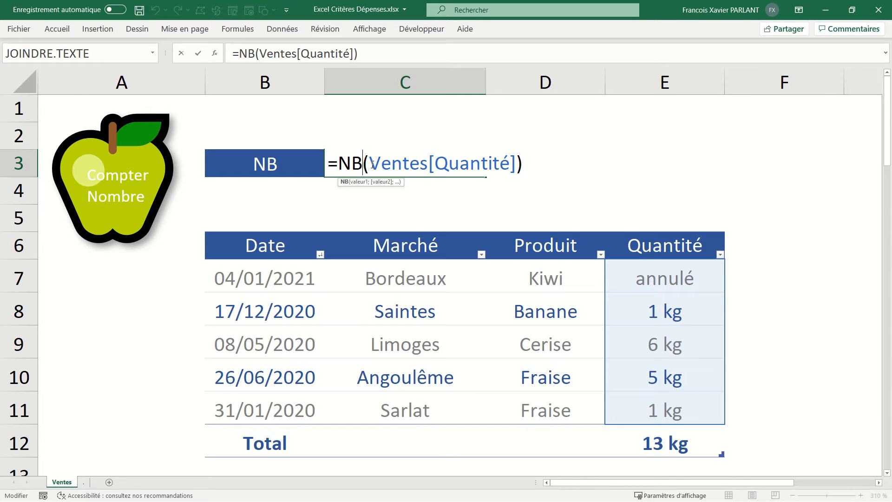
drag(368, 166, 533, 157)
key(Delete)
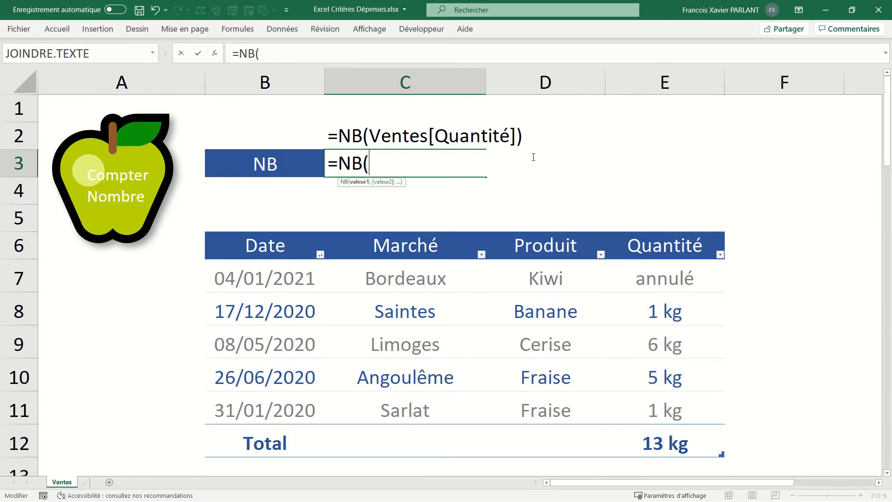
click(525, 235)
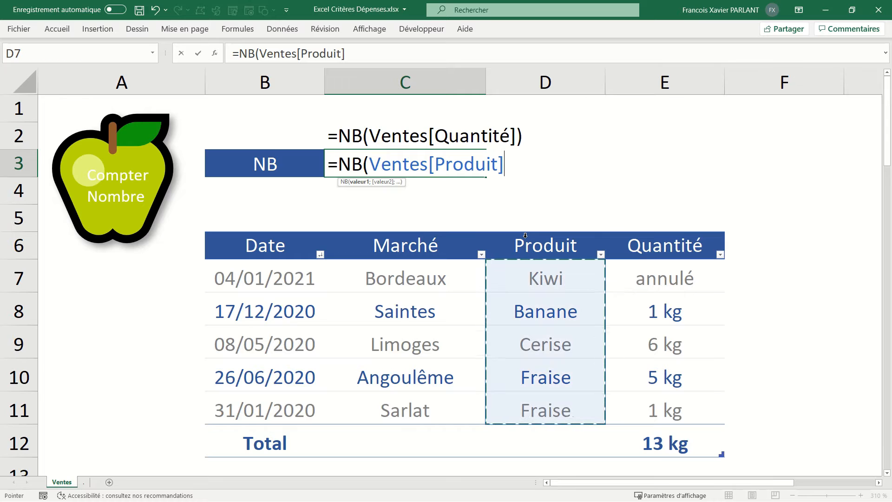
key(Return)
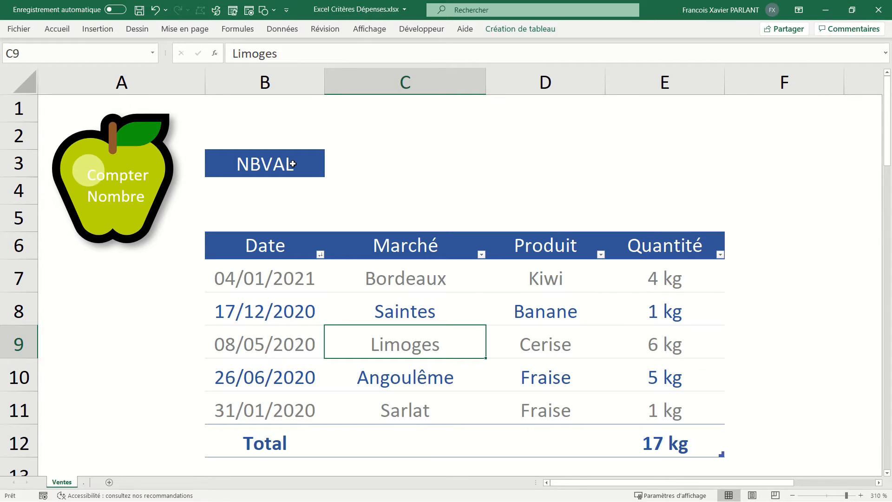
Enter the formula =NBVAL(Ventes[Marché]) in cell C3 to count the non-empty markets.
click(372, 162)
text(=nbv)
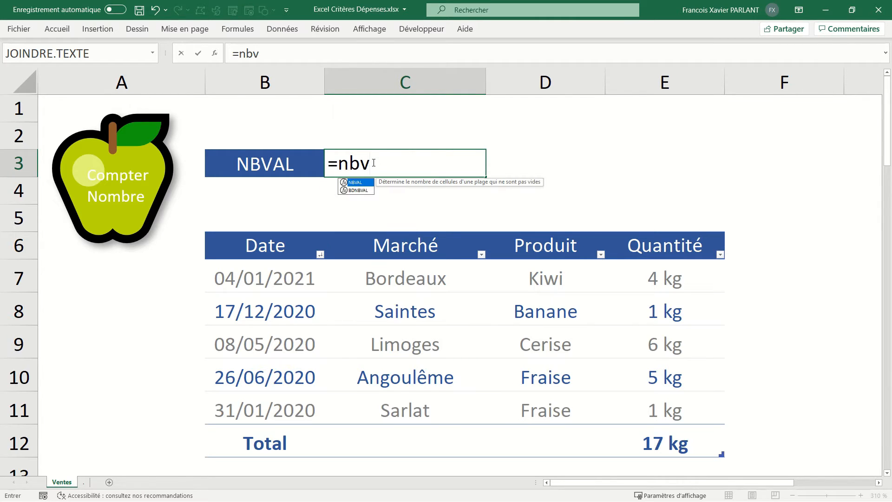
key(Tab)
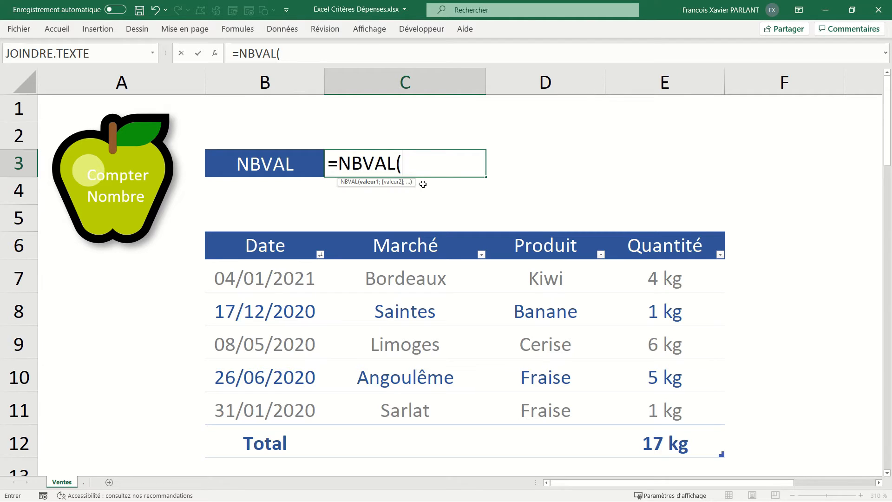
click(435, 232)
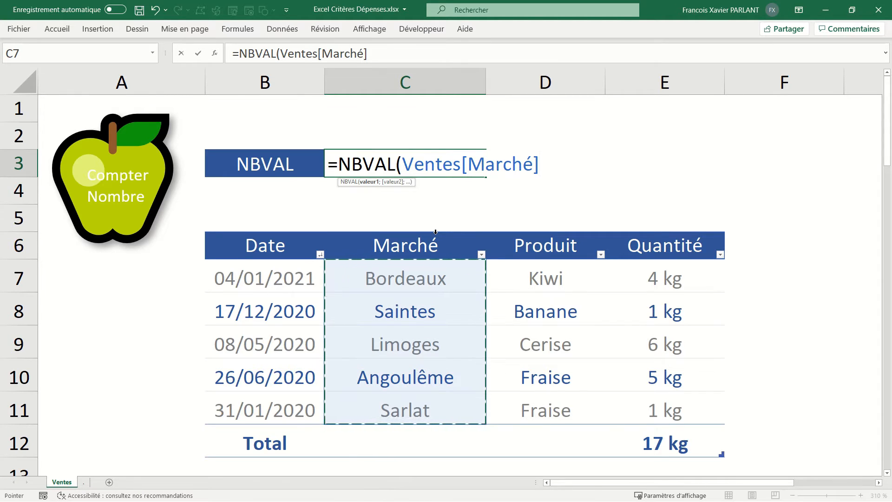
key(Return)
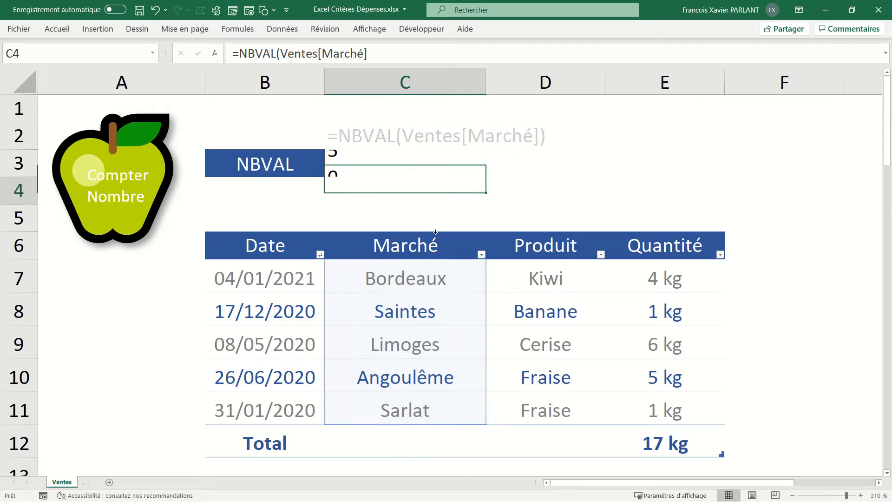
click(398, 163)
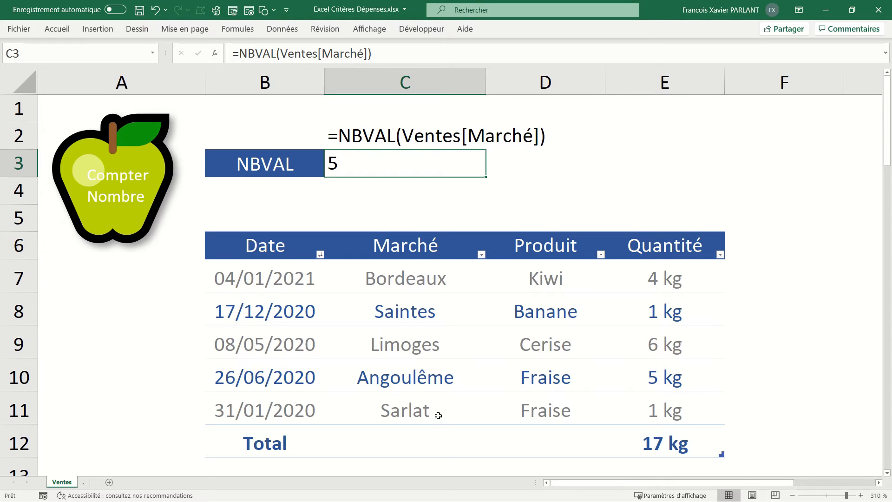
Try replacing the Saintes market in cell C8 with the number 9, and undo the entry.
click(431, 309)
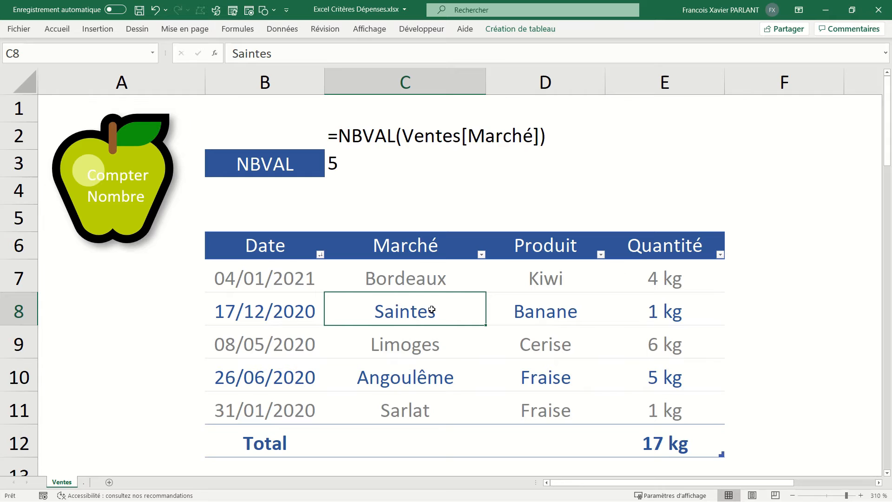
text(9)
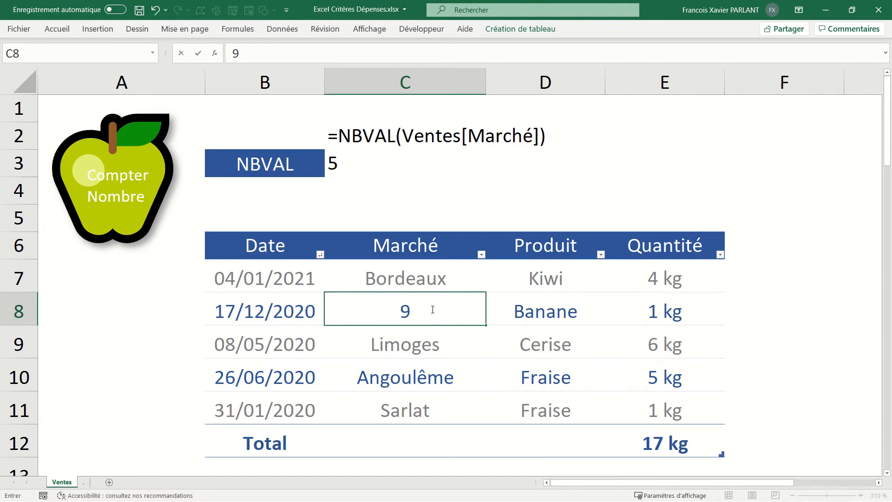
key(Return)
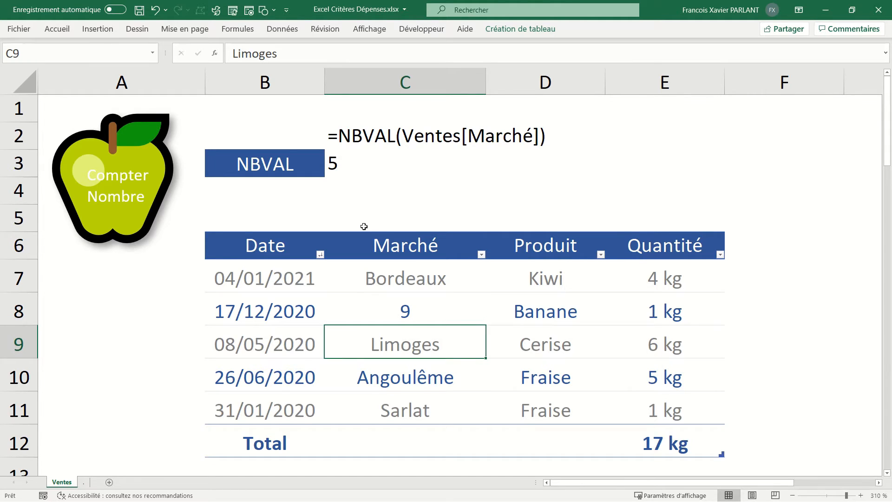
click(434, 315)
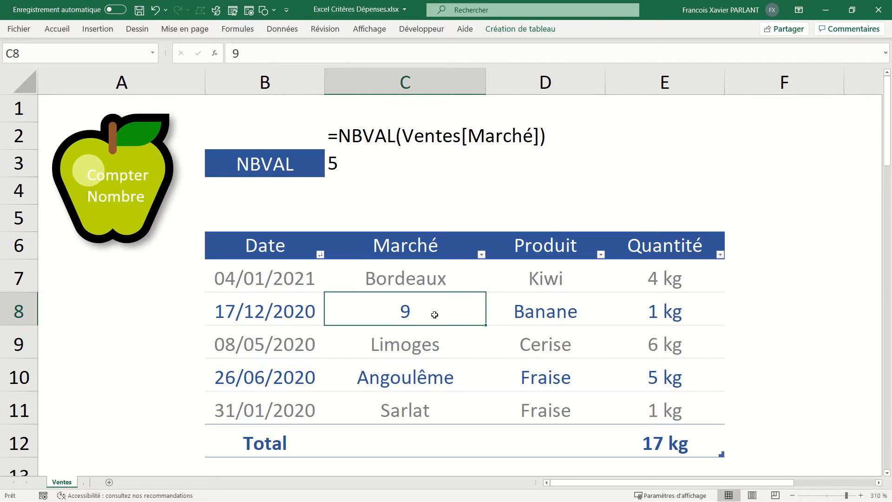
key(ctrl+z)
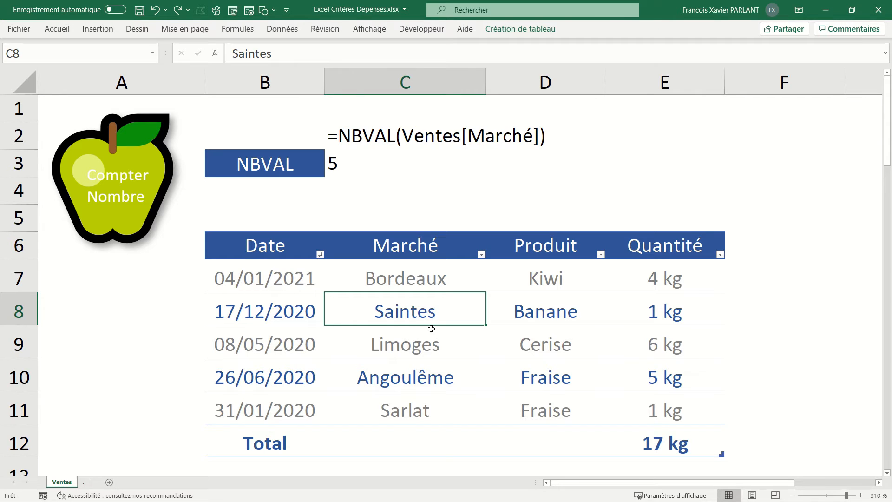
Clear the Limoges market from cell C9 and enter a blank space in its place.
click(431, 349)
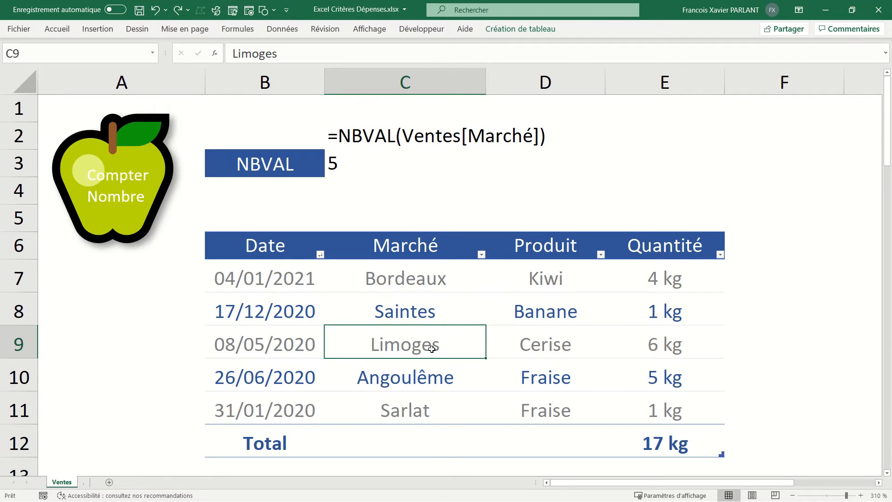
key(Delete)
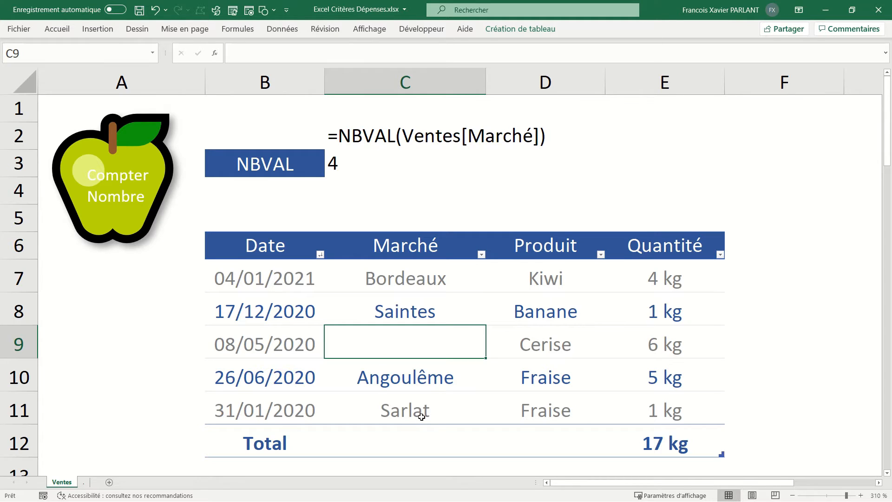
double_click(387, 343)
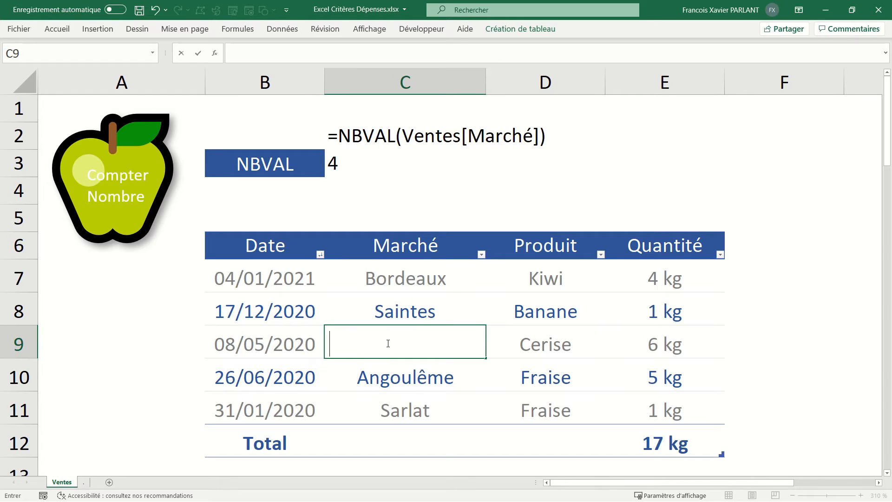
key(Return)
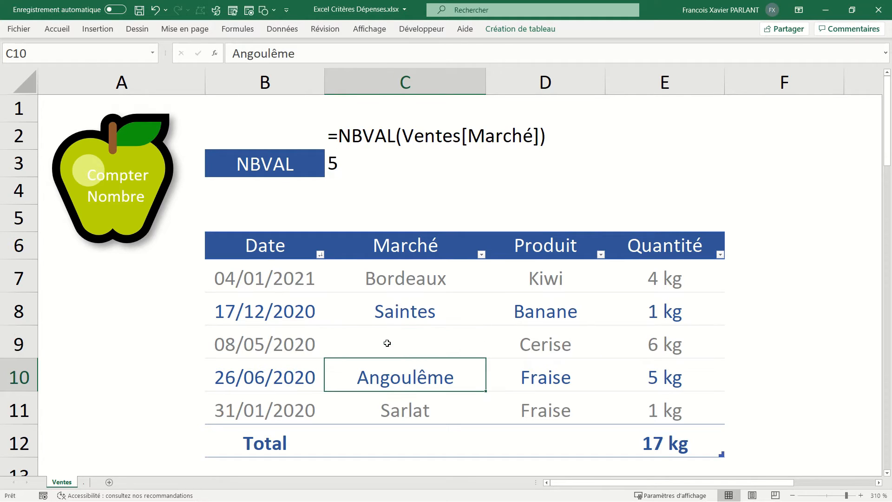
click(391, 342)
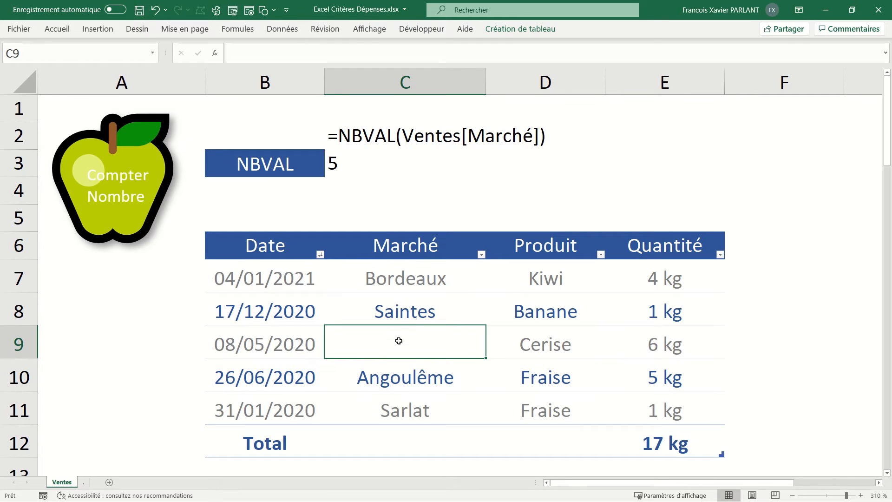
Remove the blank space from cell C9 so the market cell is truly empty.
click(336, 59)
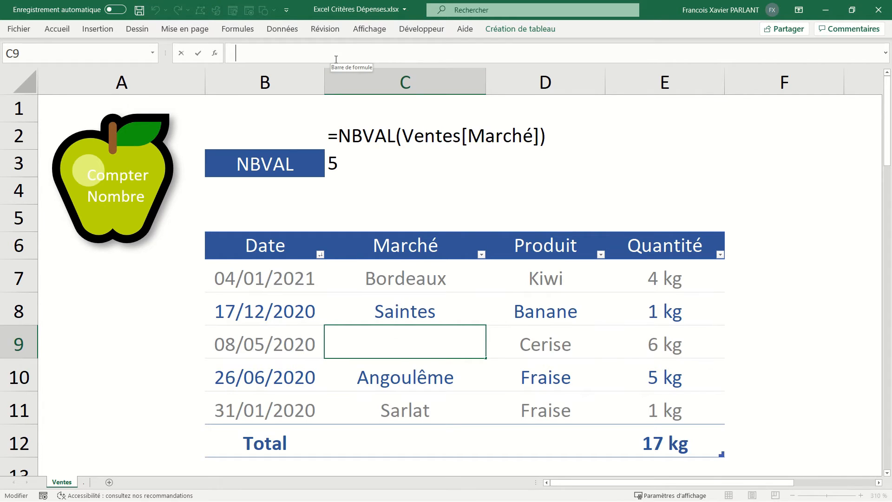
key(Return)
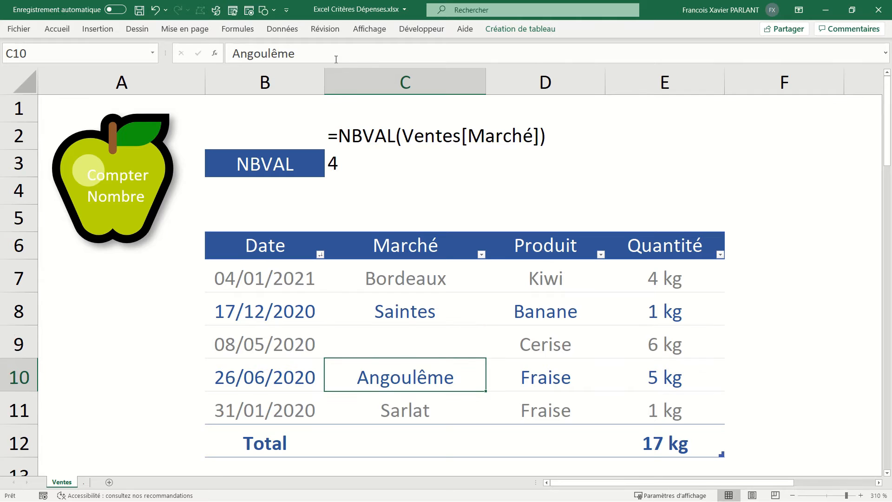
click(405, 350)
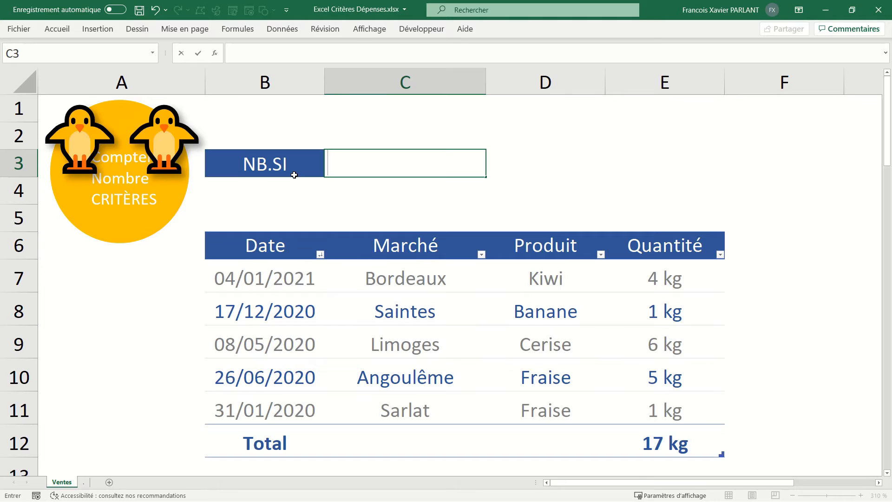
Enter the formula =NB.SI(Ventes[Produit];"Fraise") in cell C3 to count the strawberry sales.
text(=n)
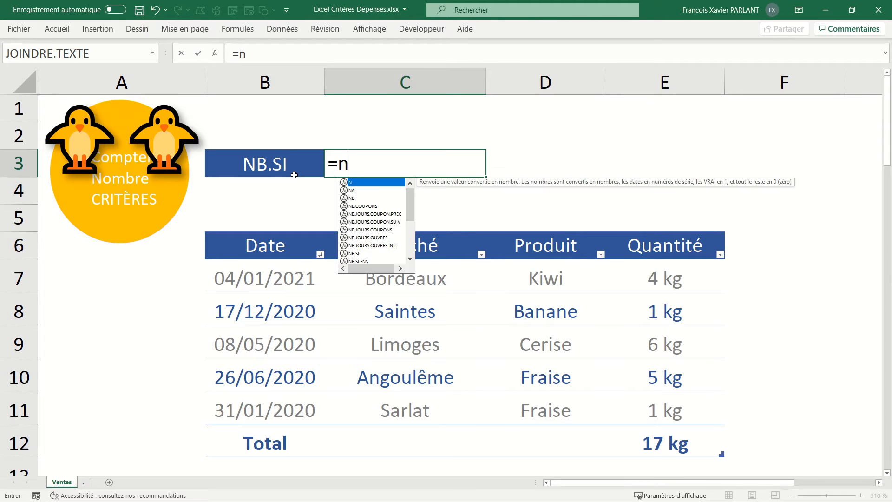
text(b.)
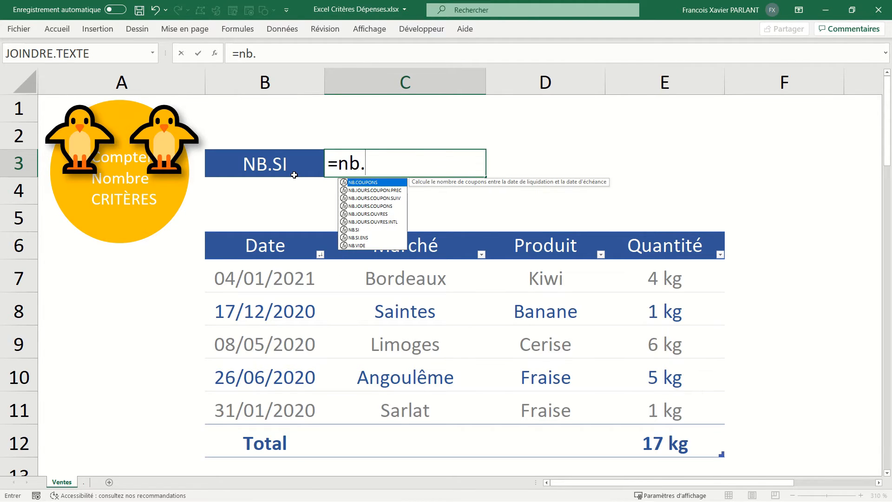
key(Down)
key(Down)
key(Down)
key(Down)
key(Down)
key(Down)
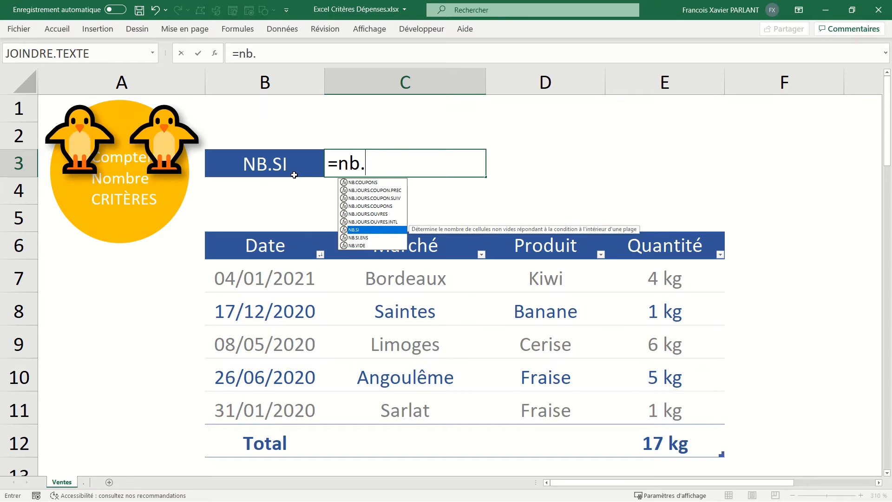
key(Tab)
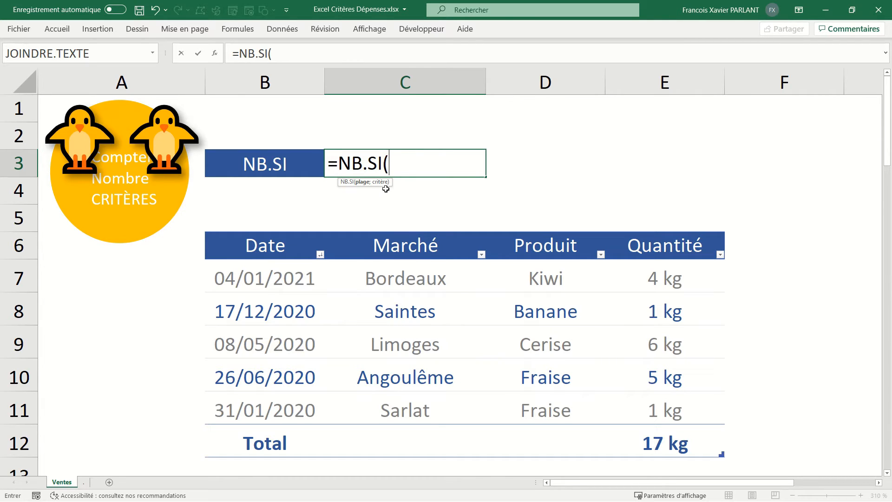
click(561, 234)
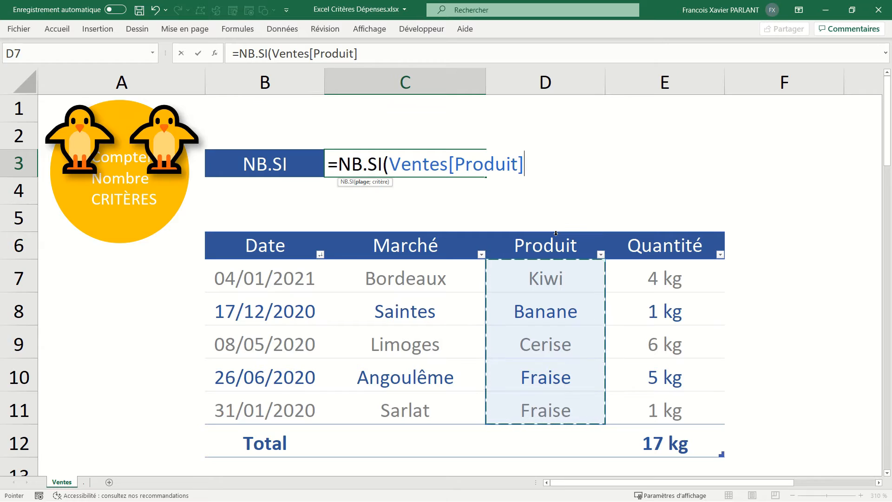
text(;)
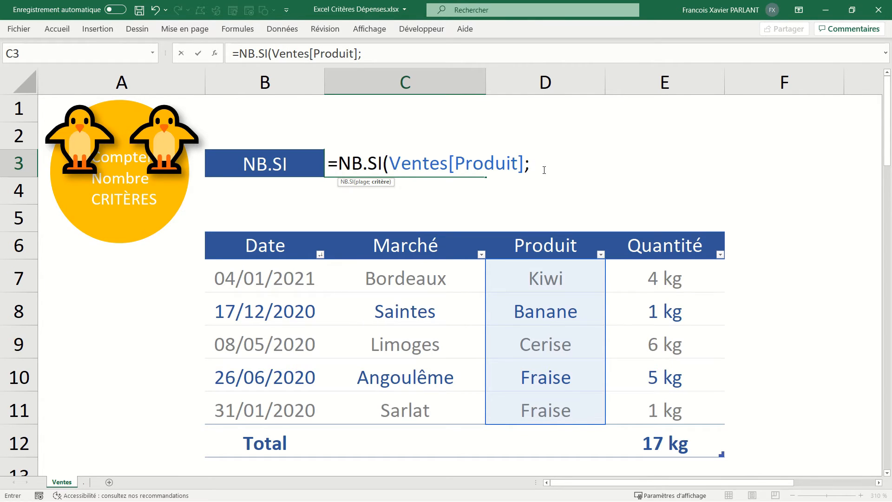
text("Frasi)
key(BackSpace)
key(BackSpace)
text(ise")
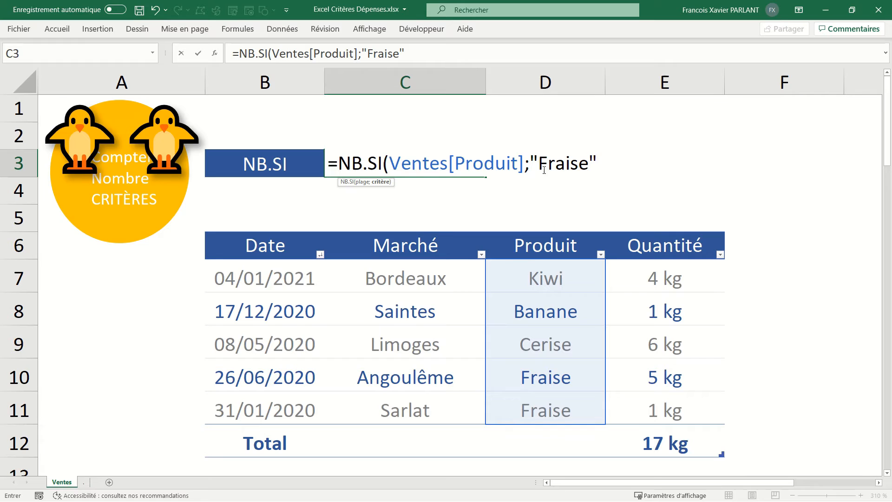
key(Return)
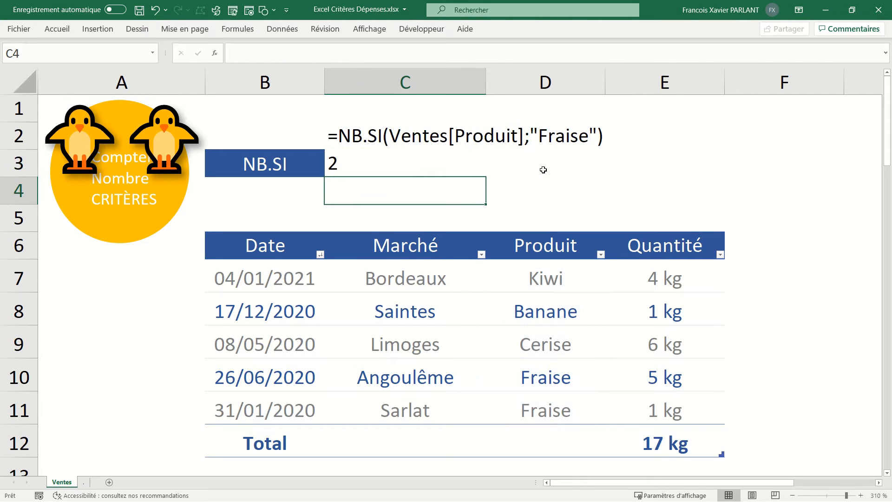
click(424, 166)
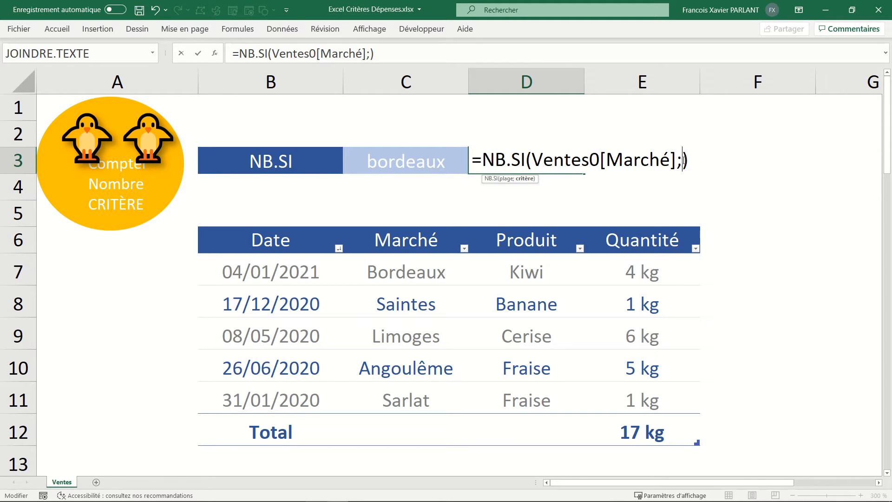
Complete the formula =NB.SI(Ventes0[Marché];C3) in cell D3, using the market name in C3 as the criterion.
click(433, 155)
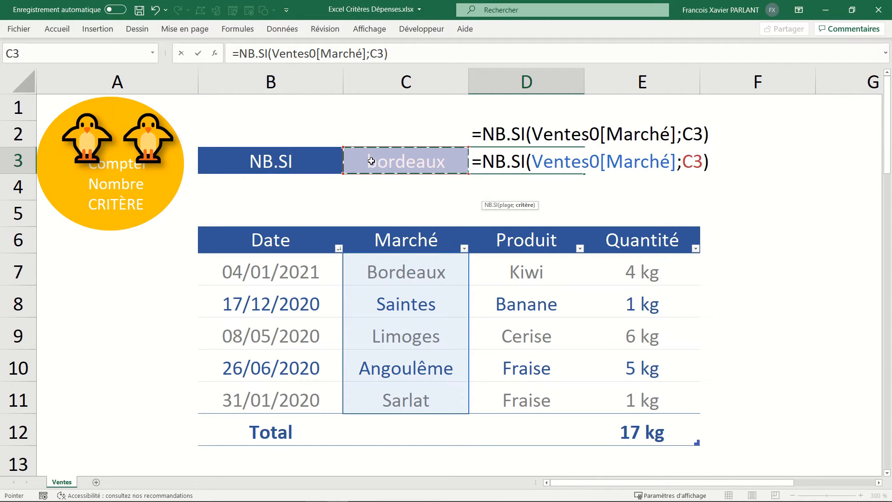
key(Return)
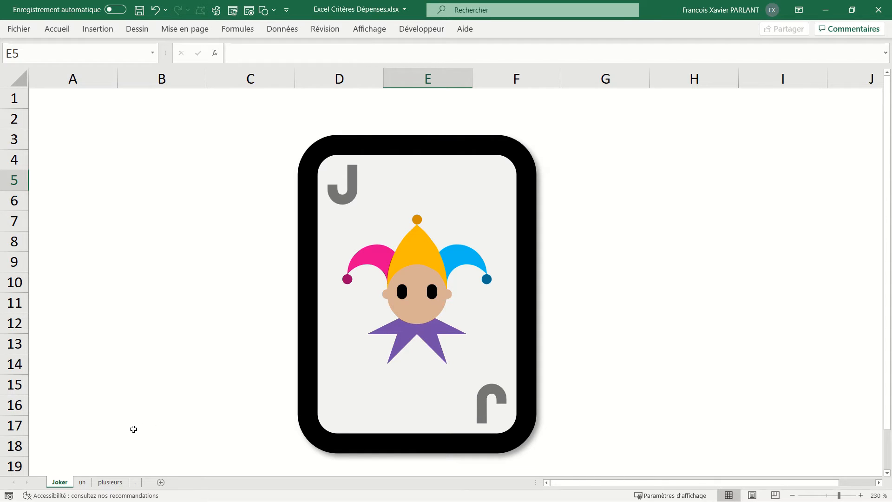
Review the wildcard explanations on the "un" and "plusieurs" sheets.
click(84, 482)
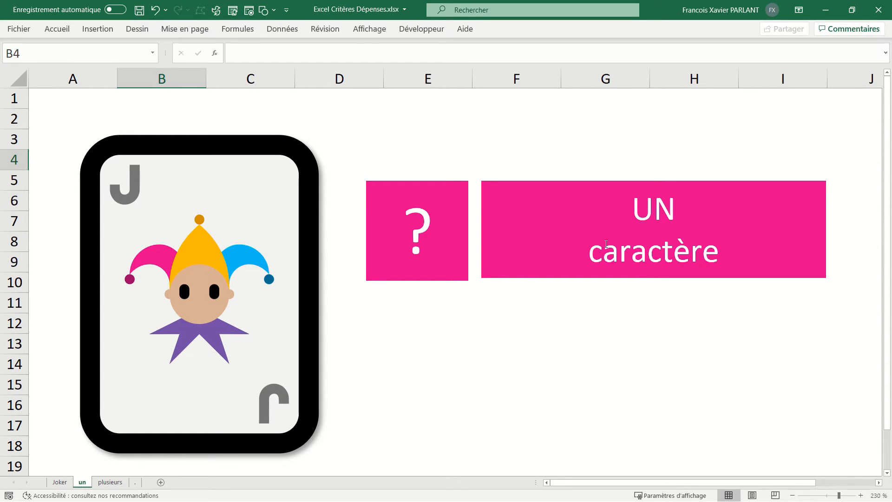
click(109, 483)
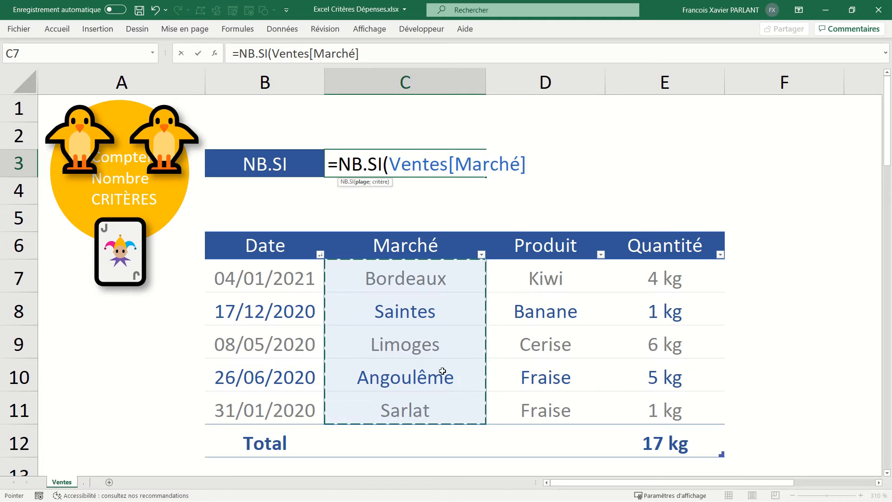
Complete the formula =NB.SI(Ventes[Marché];"*e") in cell C3 to count markets whose name ends in e.
text(;)
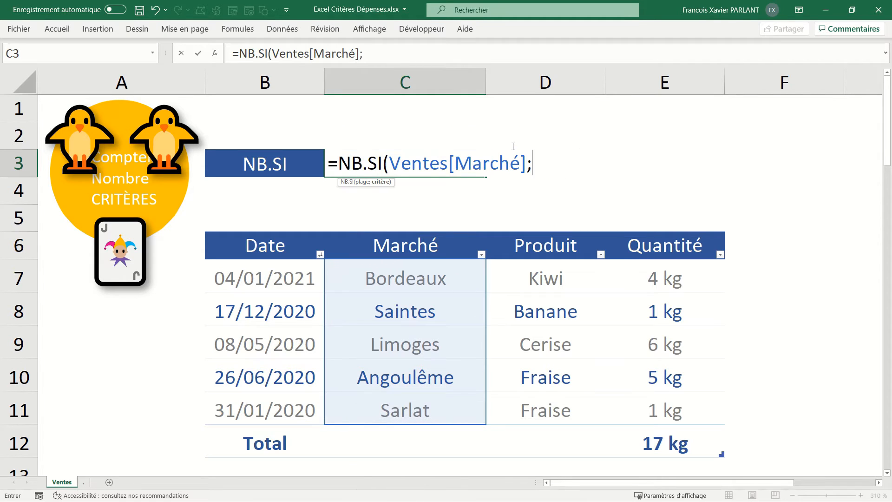
text("*)
text(e")
key(Return)
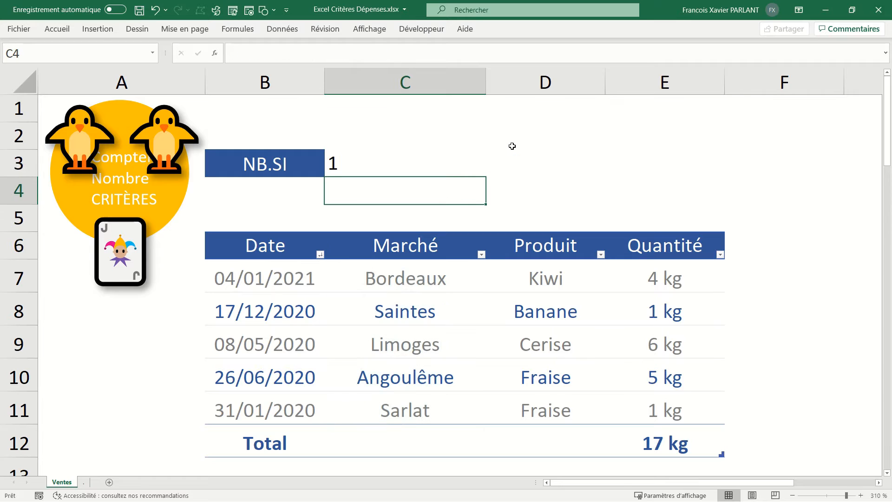
Change the criterion in cell C3 to "*e?" to count markets with e as the second-to-last letter.
click(417, 158)
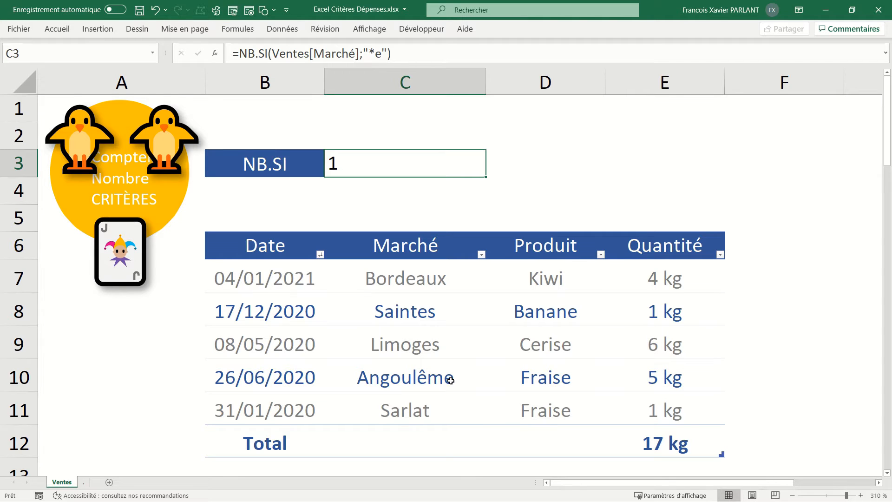
double_click(398, 161)
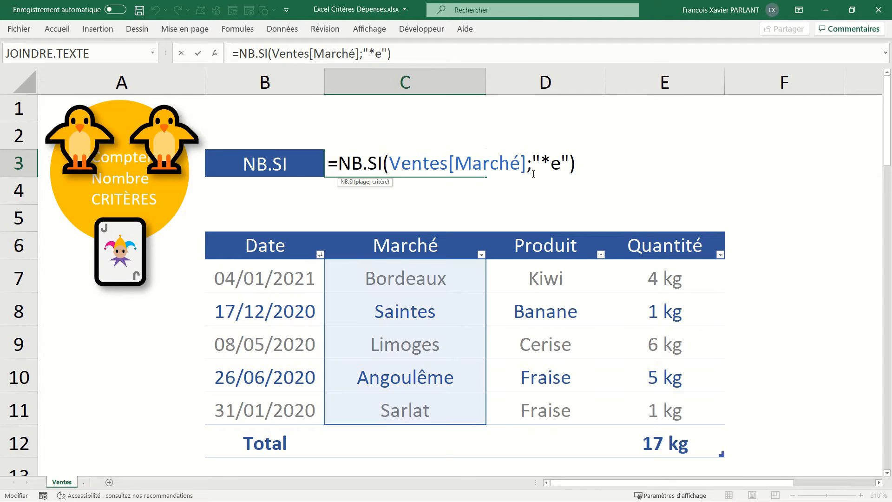
click(562, 160)
text(?)
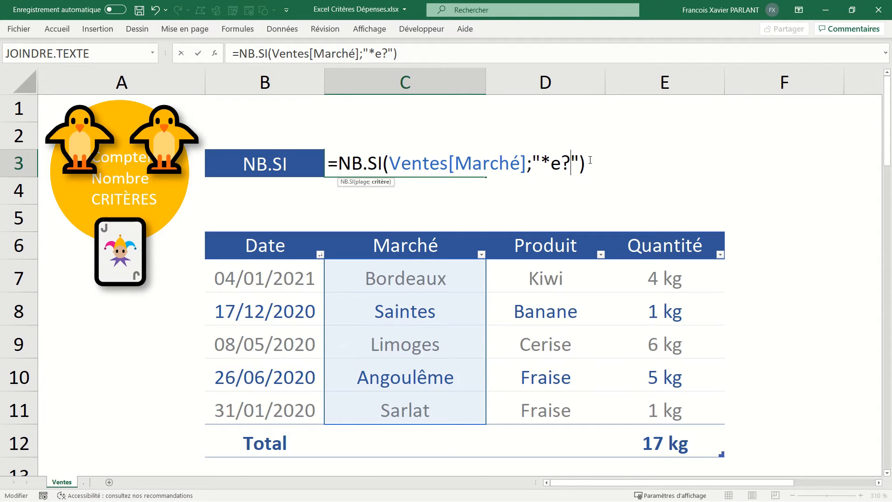
key(Return)
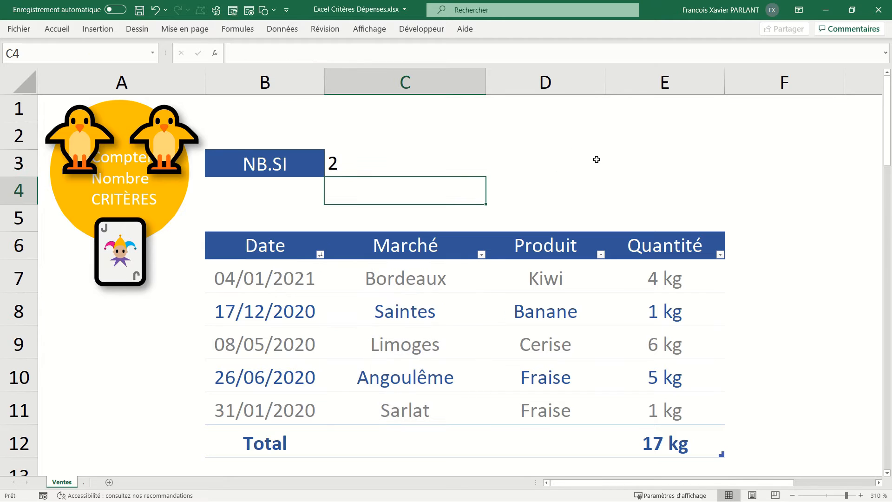
double_click(446, 165)
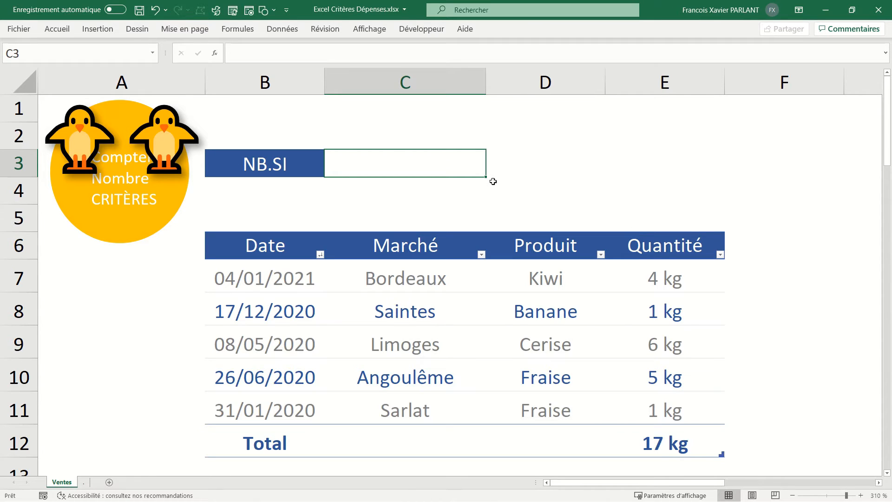
Enter the formula =NB.SI(Ventes[Quantité];5) in cell C3 to count the sales with a quantity equal to 5.
text(=nb.)
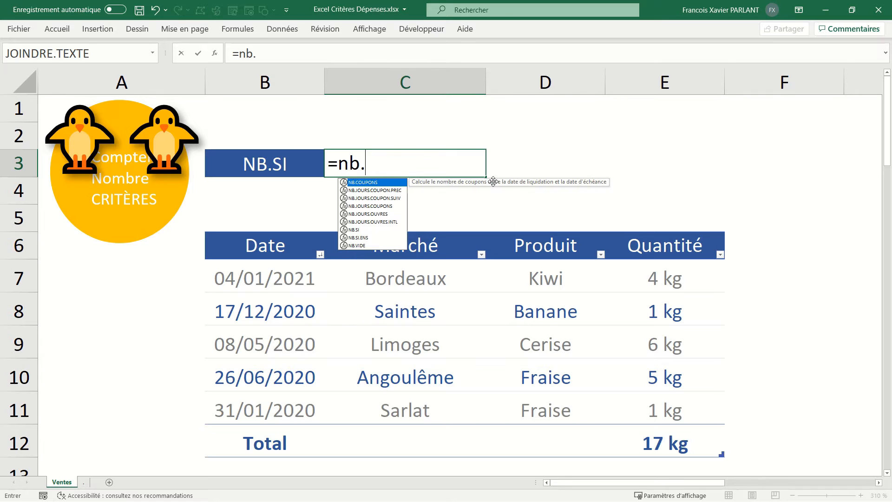
key(Down)
key(Down)
key(Down)
key(Down)
key(Down)
key(Down)
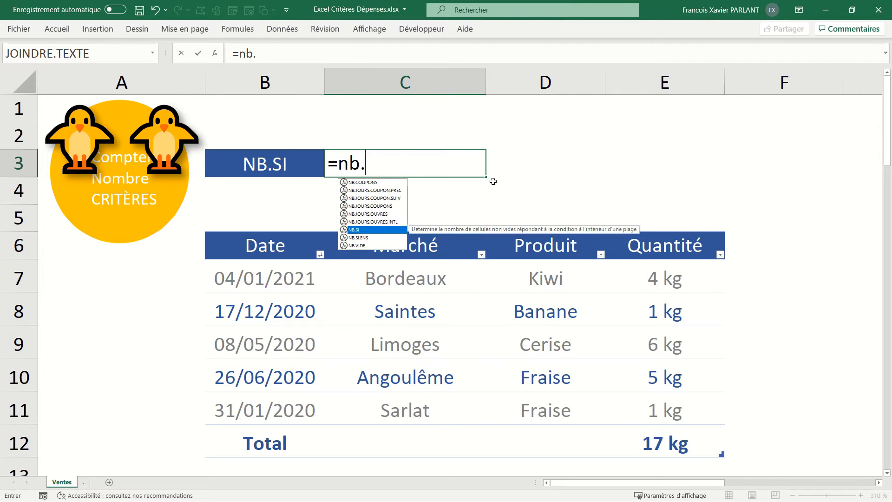
key(Tab)
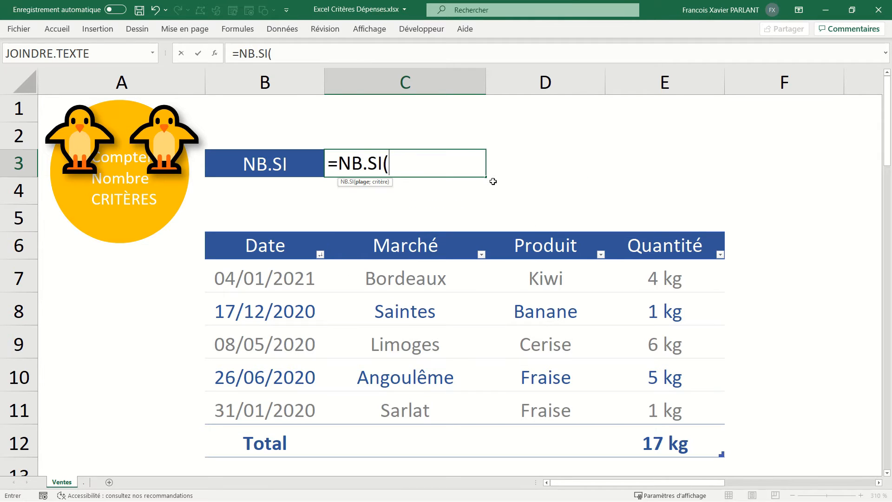
click(637, 234)
text(;)
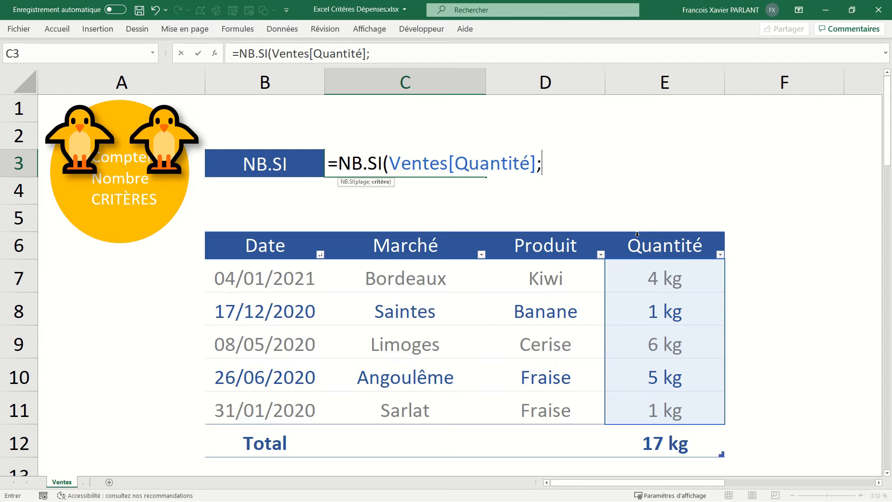
text(5)
key(Return)
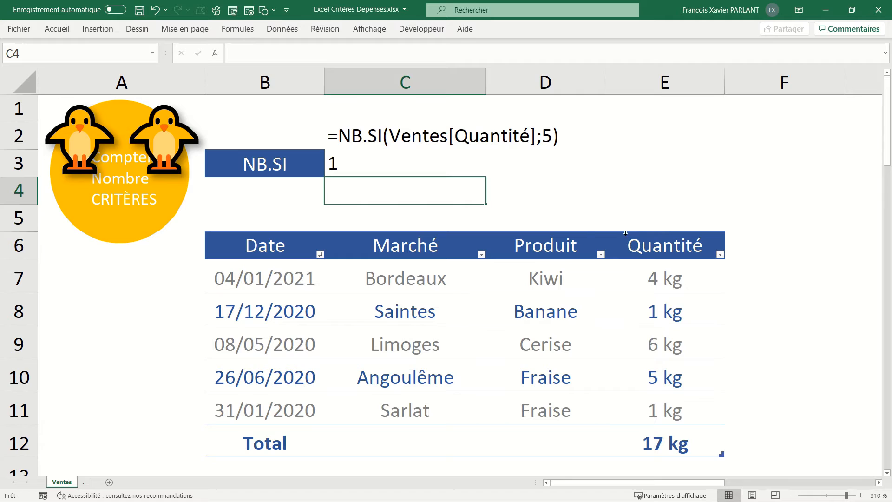
click(427, 165)
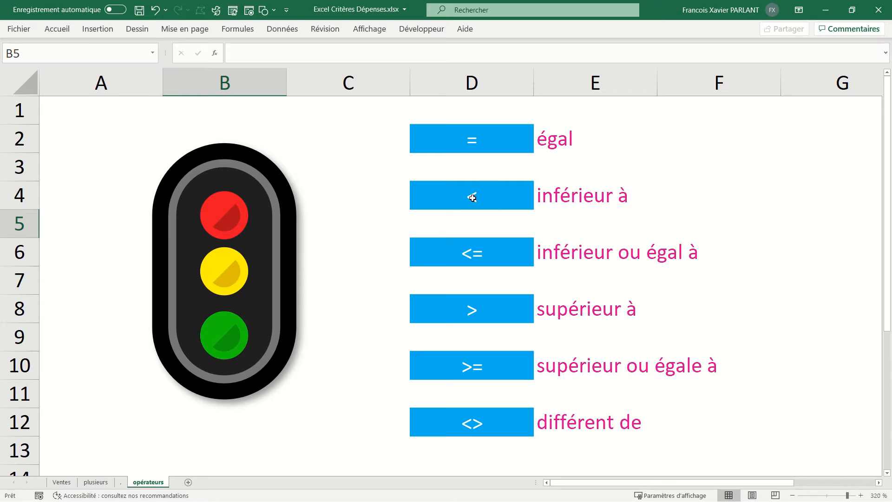
Examine the comparison operators <, <=, >, >= and <> one by one on the opérateurs sheet.
click(497, 199)
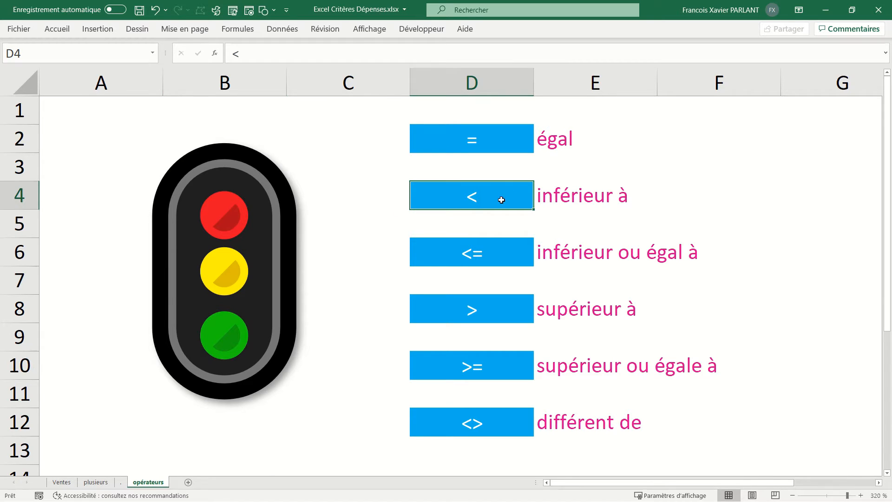
click(503, 255)
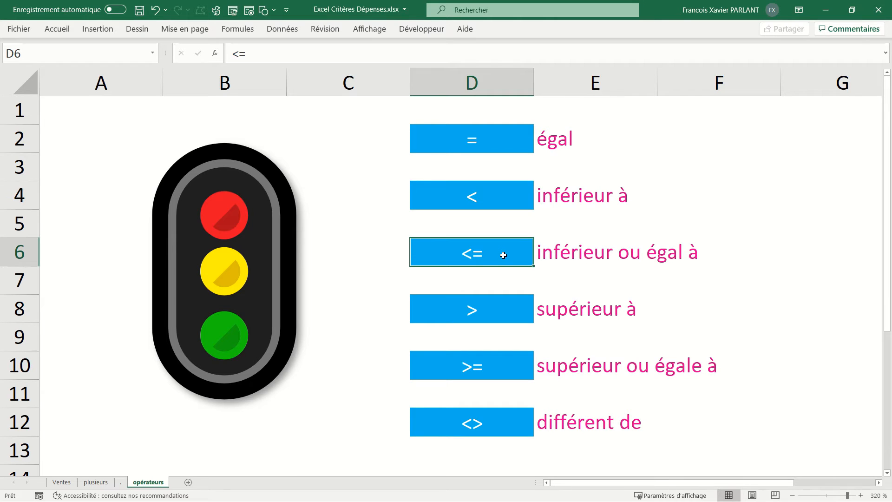
click(498, 315)
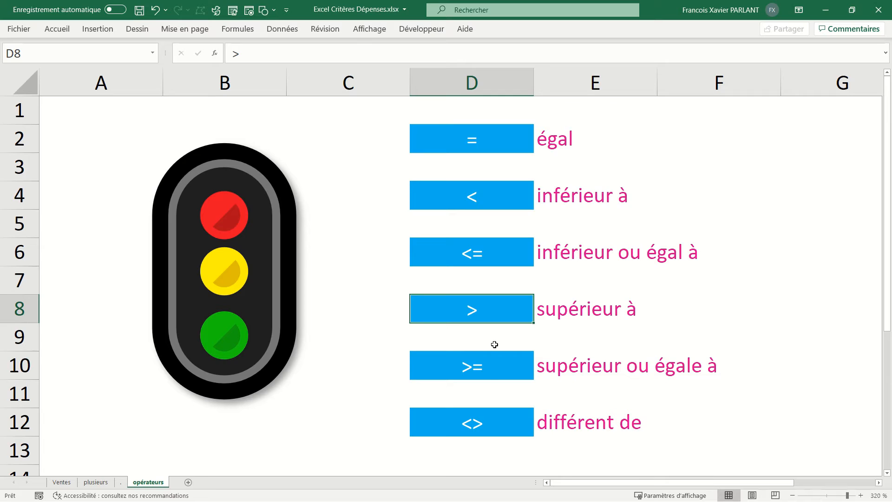
click(495, 364)
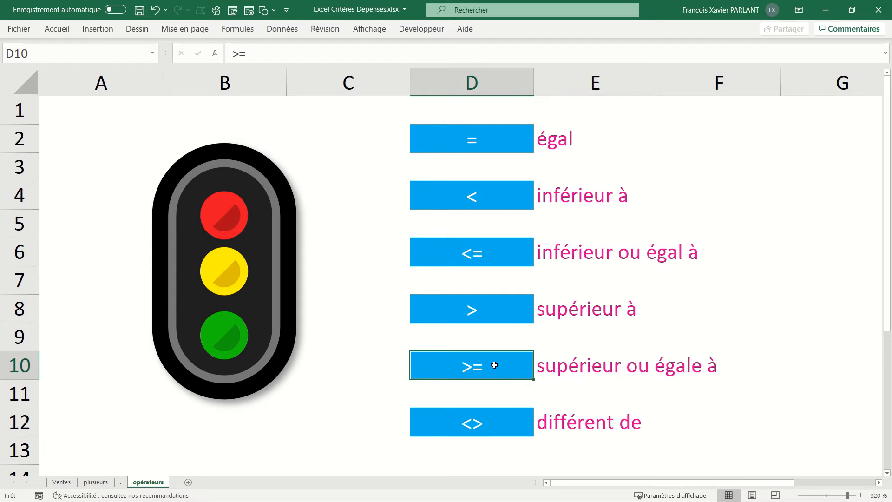
click(494, 424)
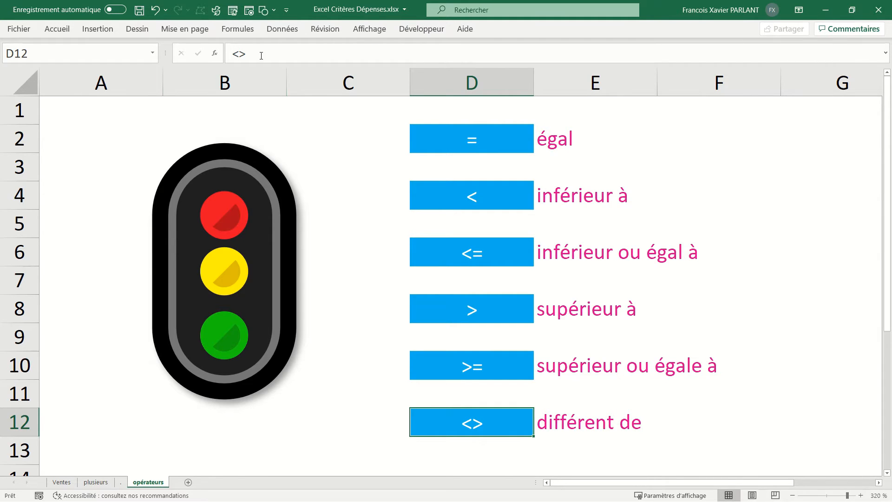
drag(246, 53, 240, 54)
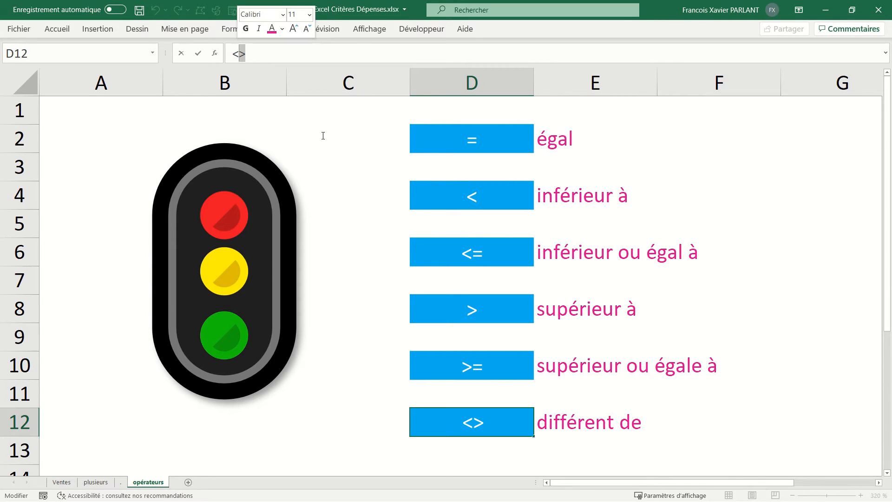
Clear the <> operator in cell D12 of the opérateurs sheet and retype it as <>.
key(BackSpace)
key(BackSpace)
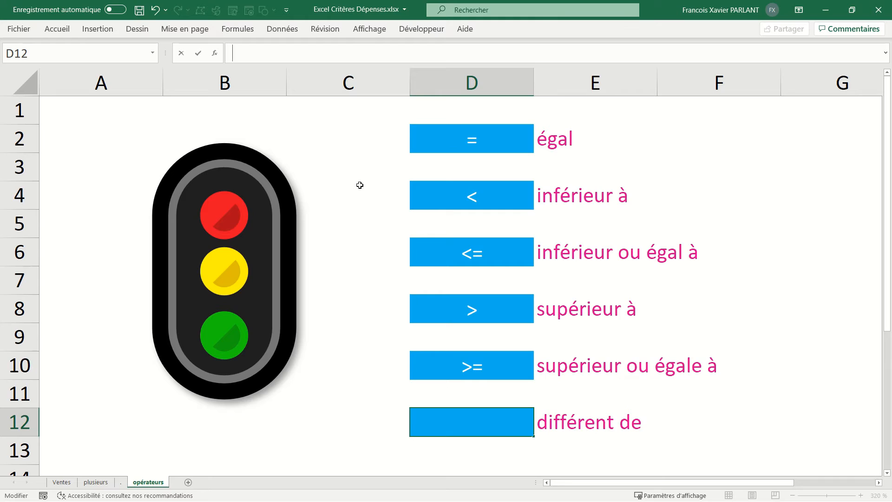
text(<>)
drag(247, 54, 225, 54)
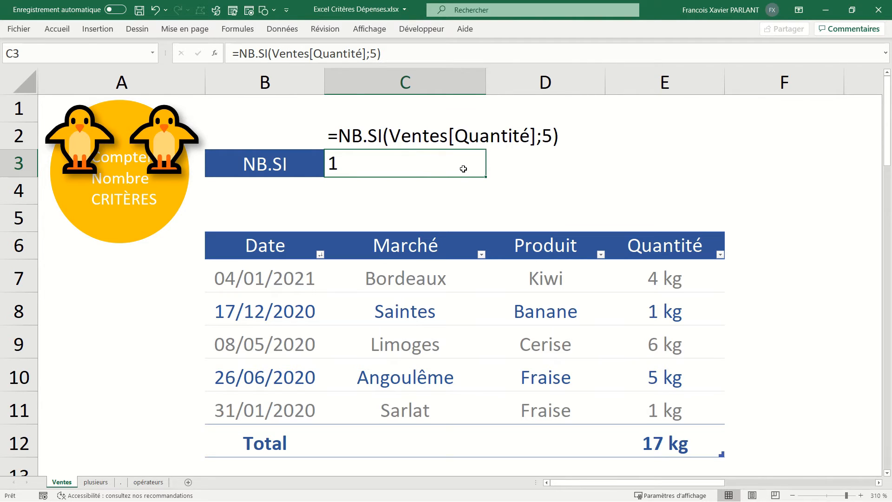
Try to replace the criterion of the NB.SI formula in cell C3 with >4, without quotation marks.
double_click(440, 165)
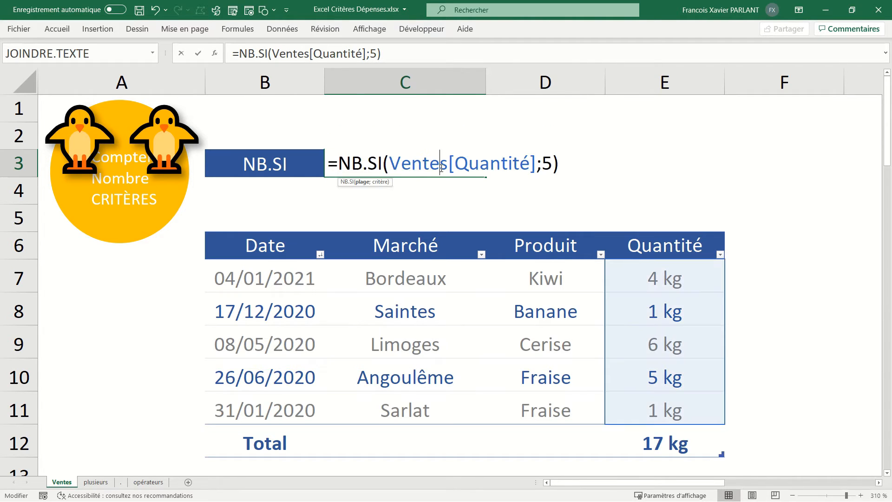
click(552, 163)
key(BackSpace)
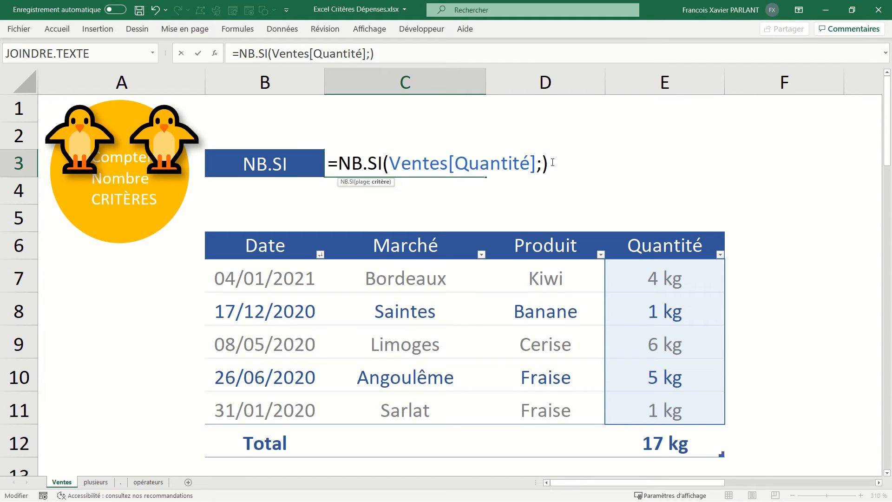
text(>4)
key(Return)
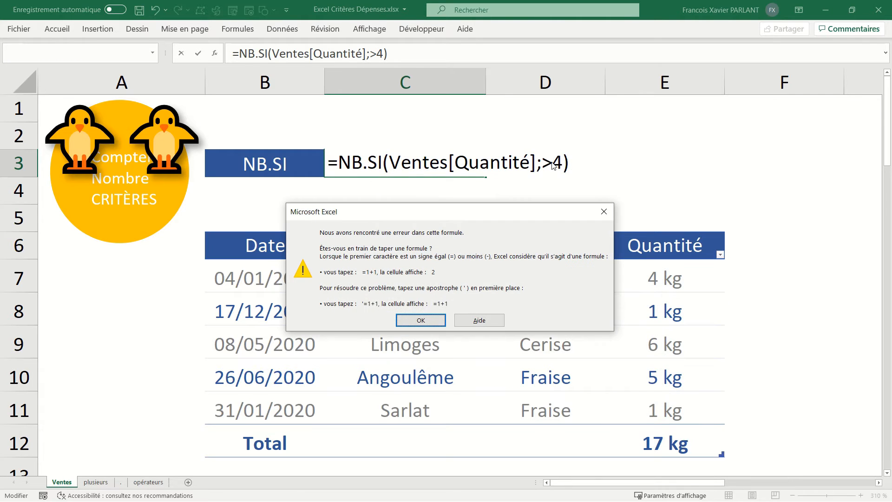
click(419, 321)
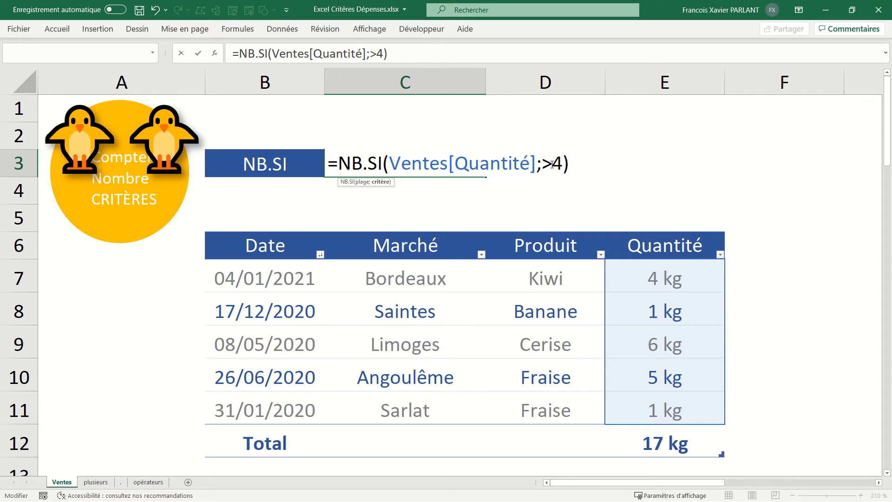
Enclose the >4 criterion in quotation marks in the NB.SI formula of cell C3.
text(")
click(571, 162)
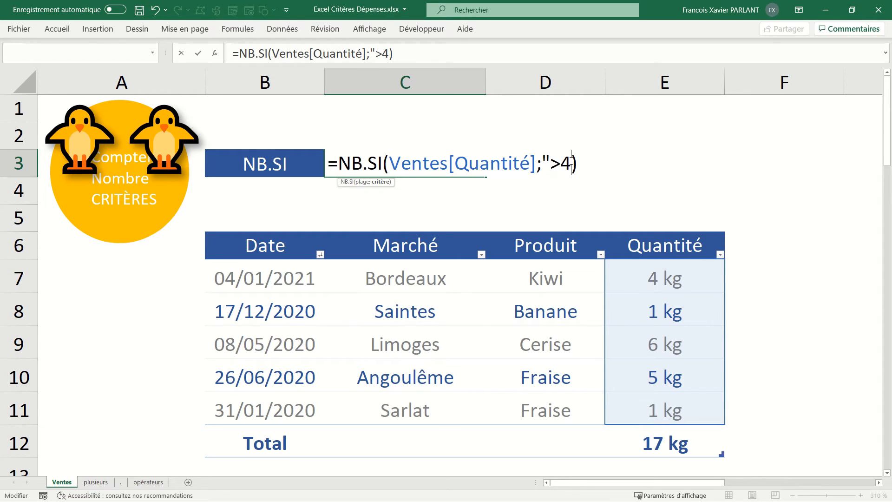
text(")
key(Return)
click(404, 160)
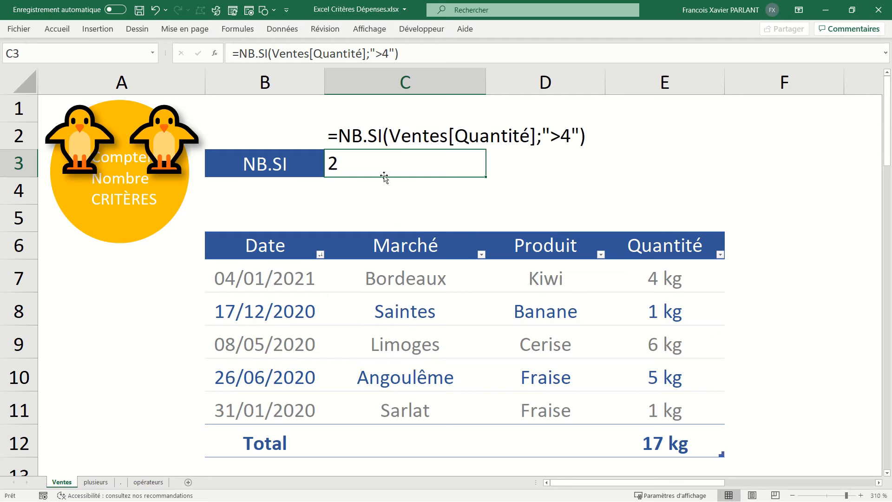
Change the criterion in cell C3's formula to ">=4" to count the sales of at least 4 kg.
double_click(380, 160)
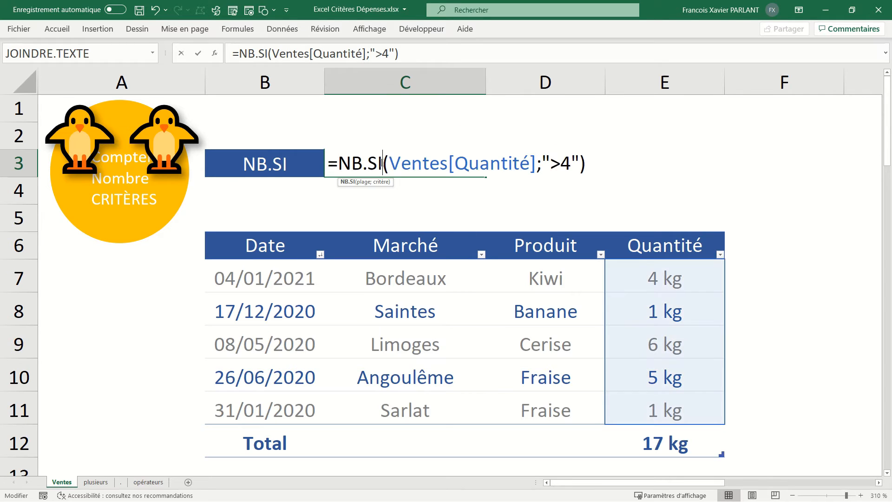
click(560, 163)
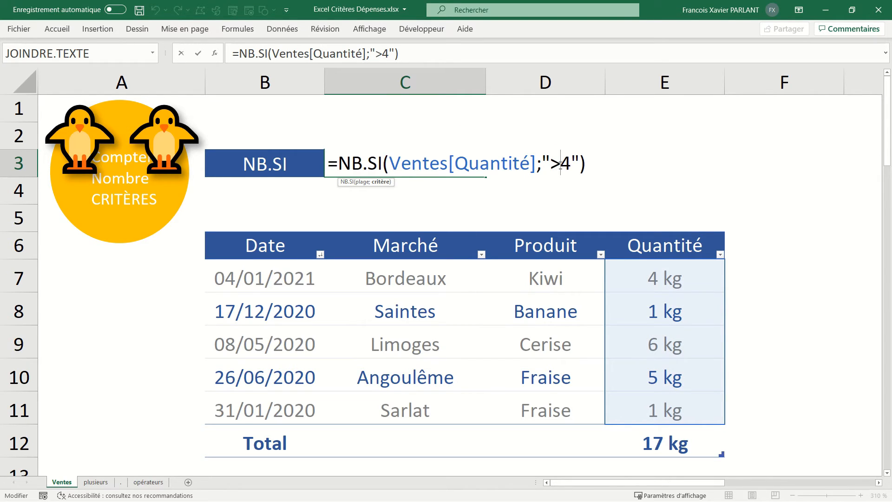
text(=)
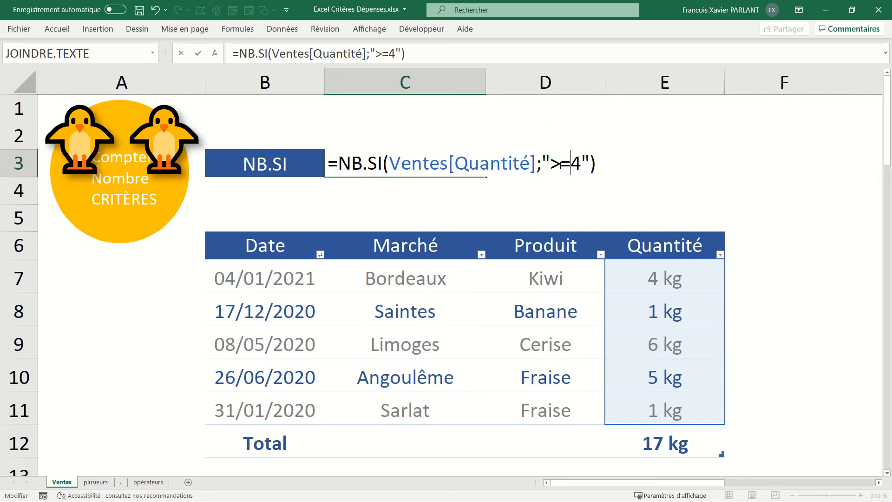
key(Return)
click(419, 152)
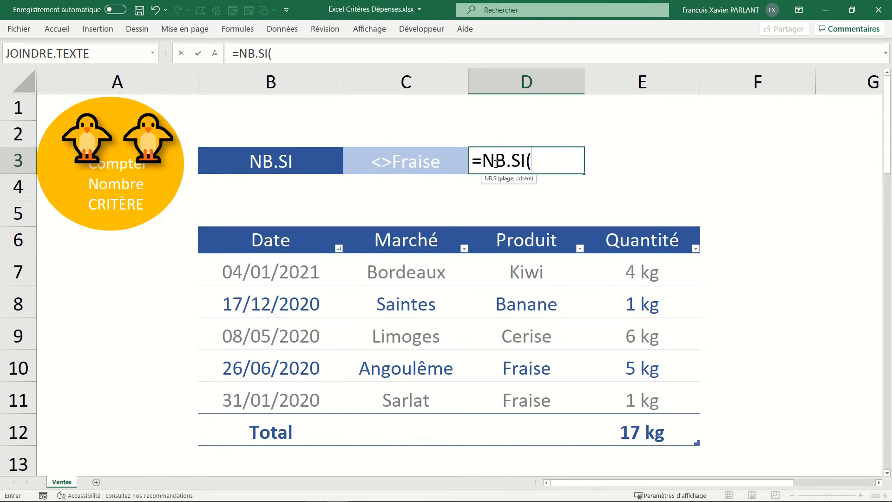
Complete the formula =NB.SI(Ventes0[Produit];C3) in cell D3 to count the products matching the <>Fraise criterion.
click(535, 227)
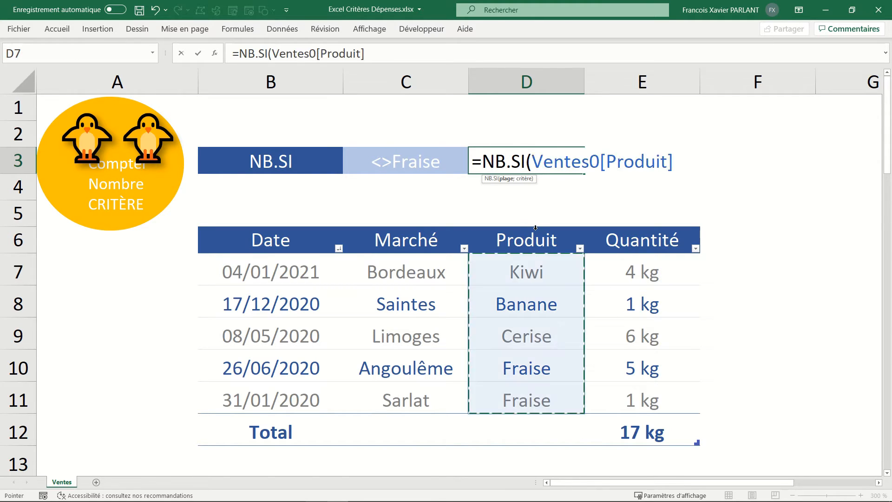
text(;)
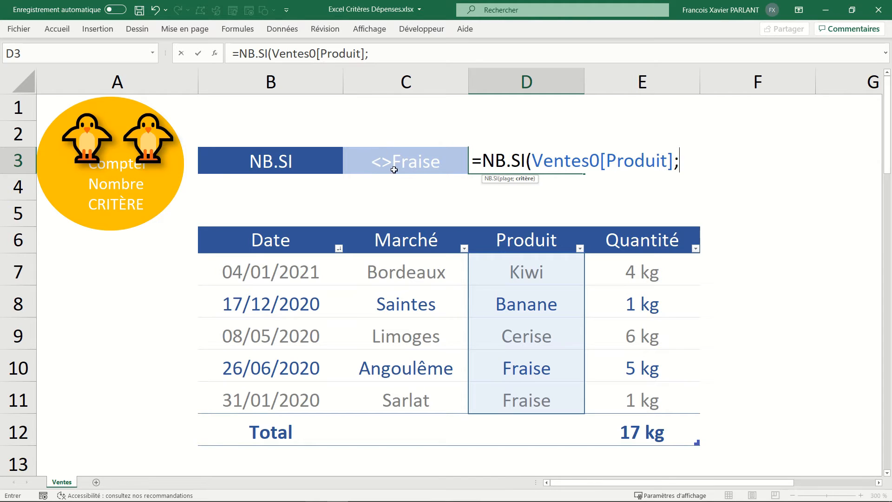
click(411, 161)
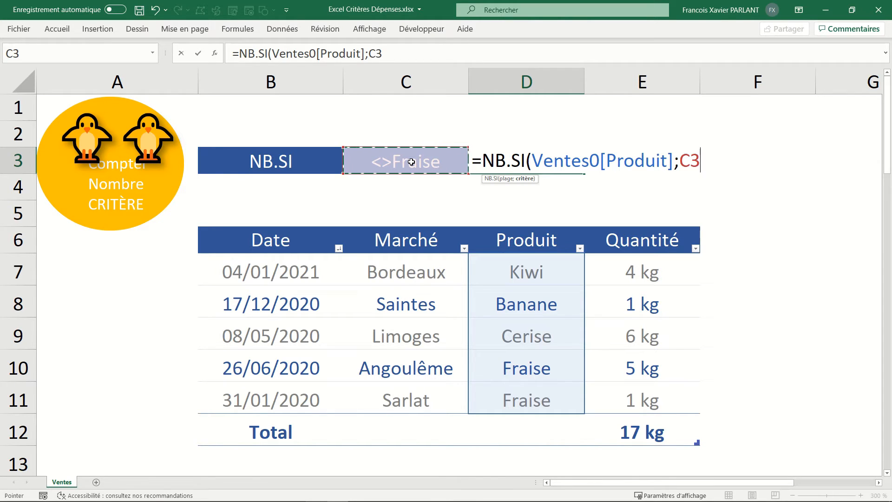
key(Return)
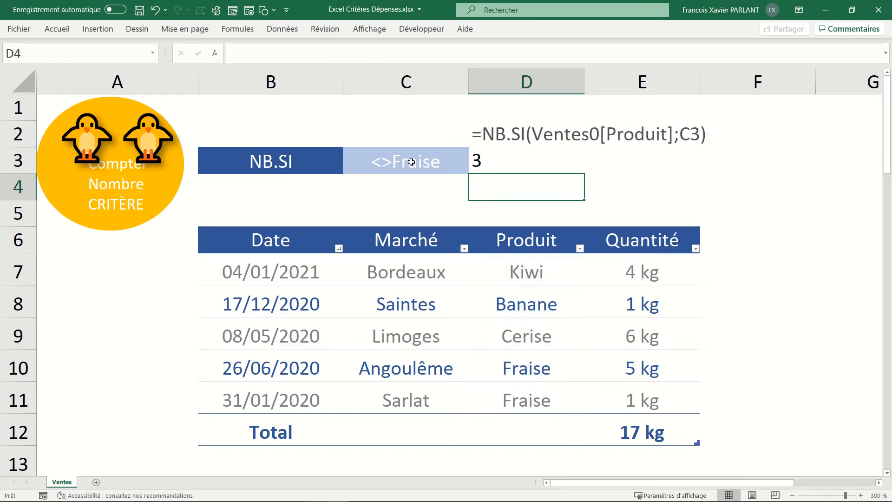
click(488, 160)
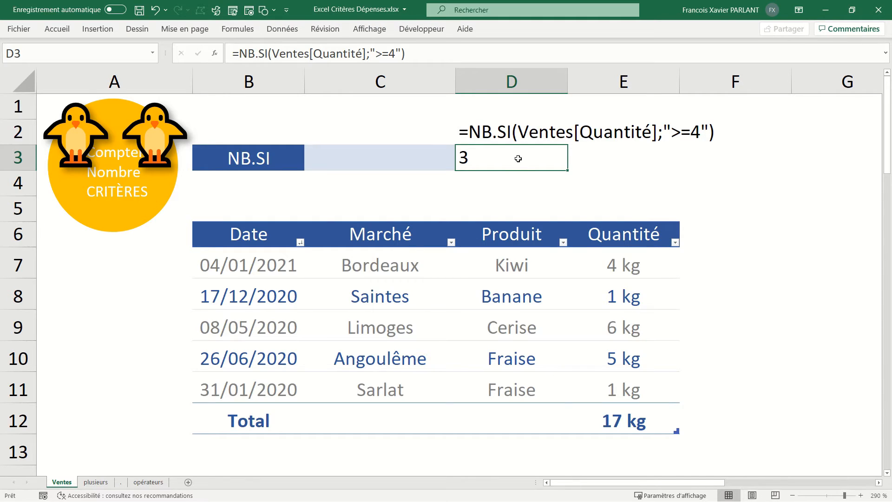
Replace the ">=4" criterion in cell D3's NB.SI formula on Ventes[Quantité] with a reference to cell C3.
double_click(519, 160)
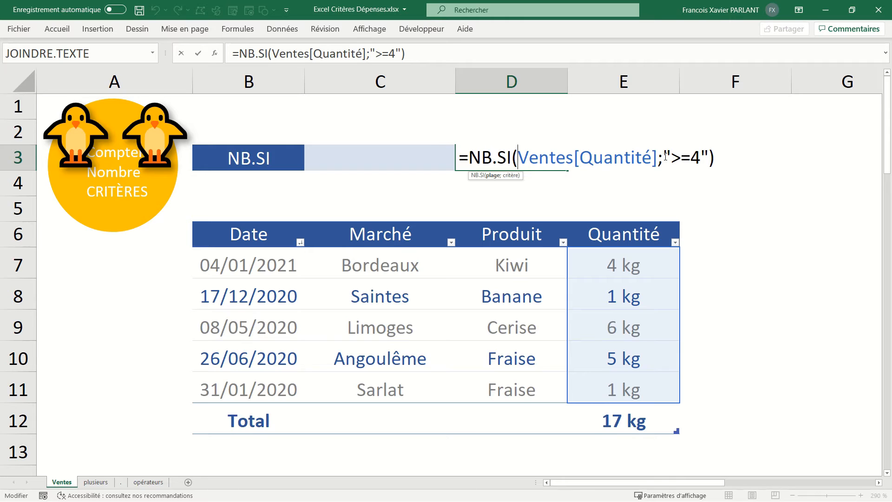
drag(665, 156, 708, 153)
key(BackSpace)
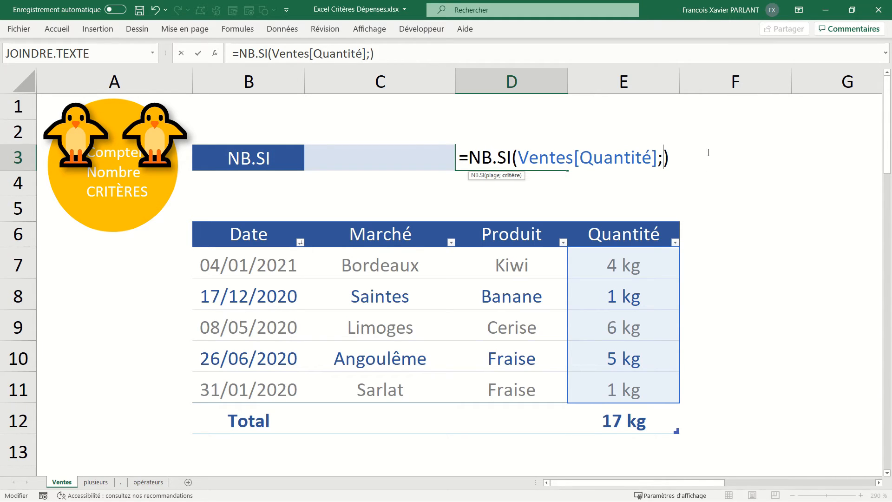
click(379, 157)
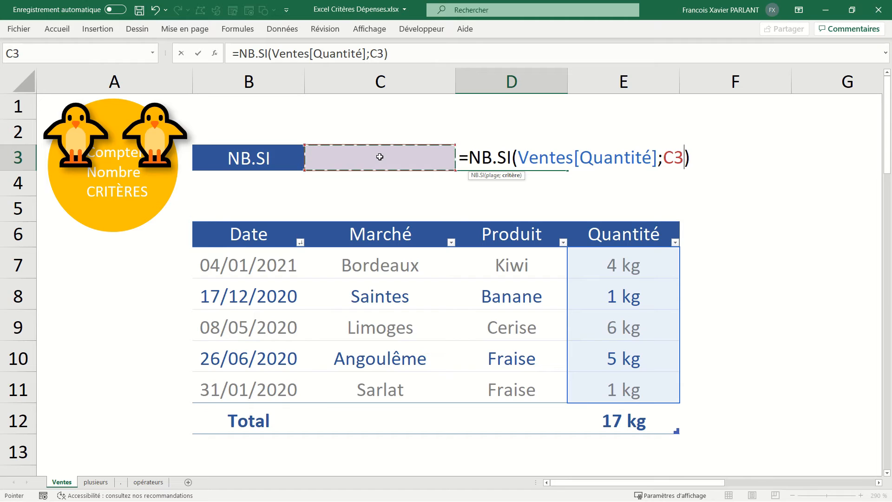
key(Return)
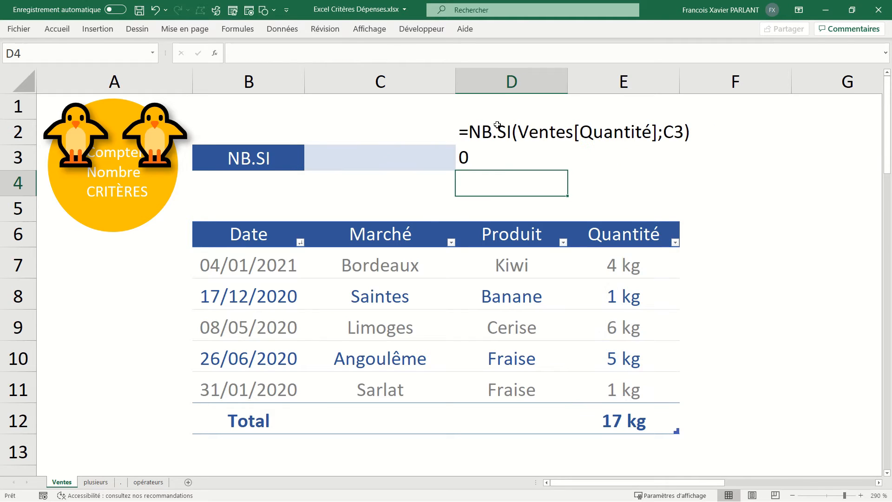
click(505, 156)
Enter 5 in cell C3 as the quantity criterion.
click(378, 152)
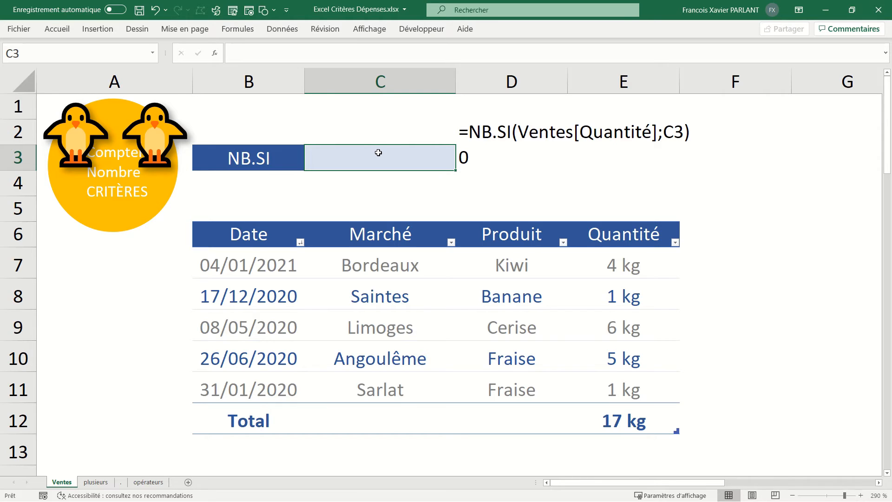
text(5)
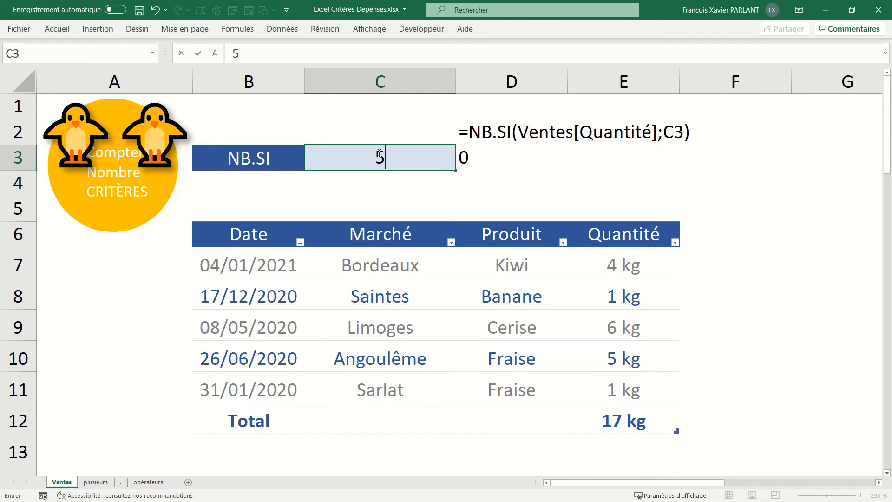
key(Return)
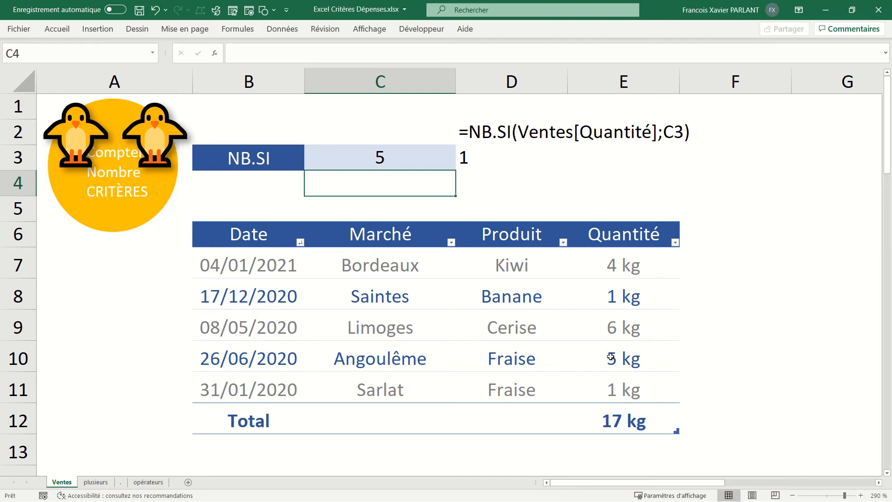
Replace the quantity criterion in cell C3 with >4.
click(372, 156)
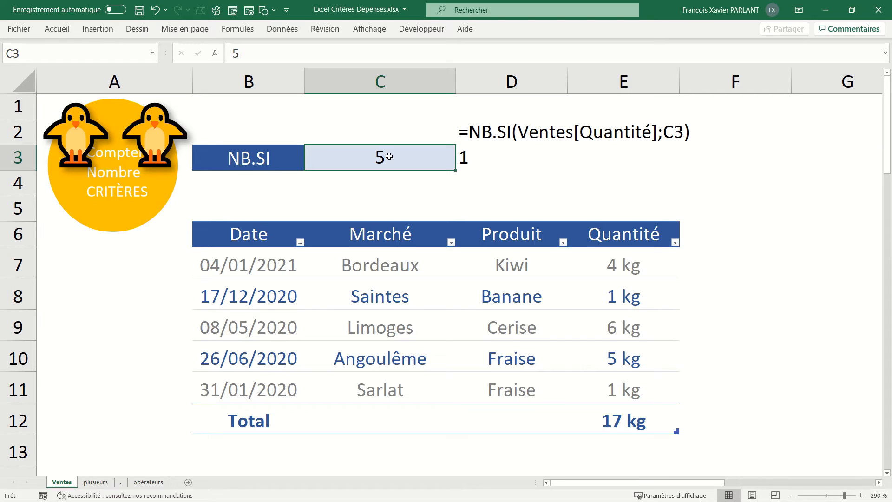
text(>)
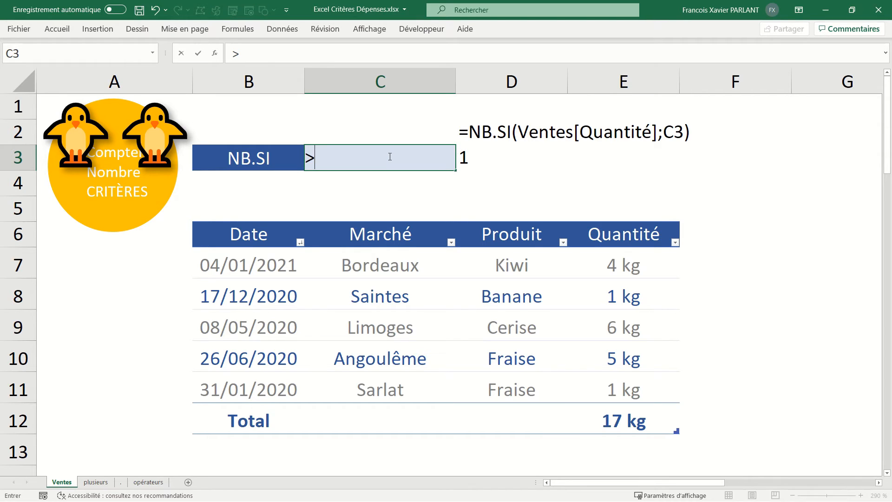
text(4)
key(Return)
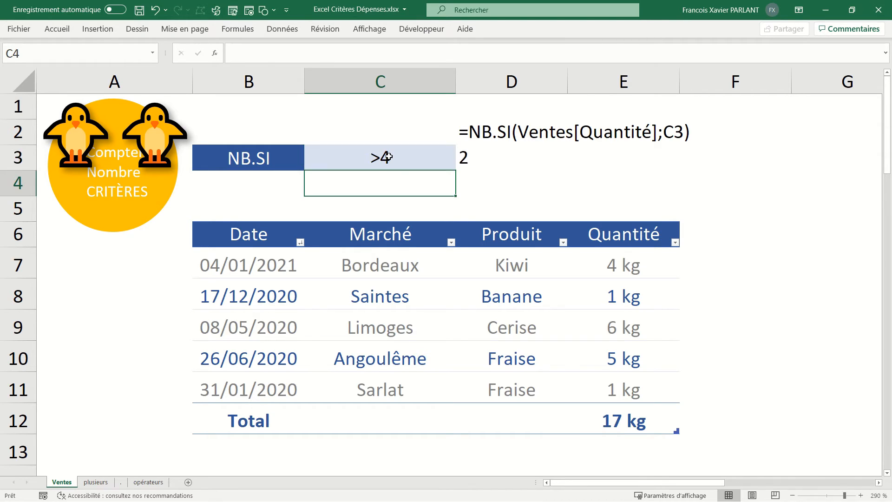
Change the criterion in cell C3 to >=4 and check the references used by the formula in D3.
click(388, 157)
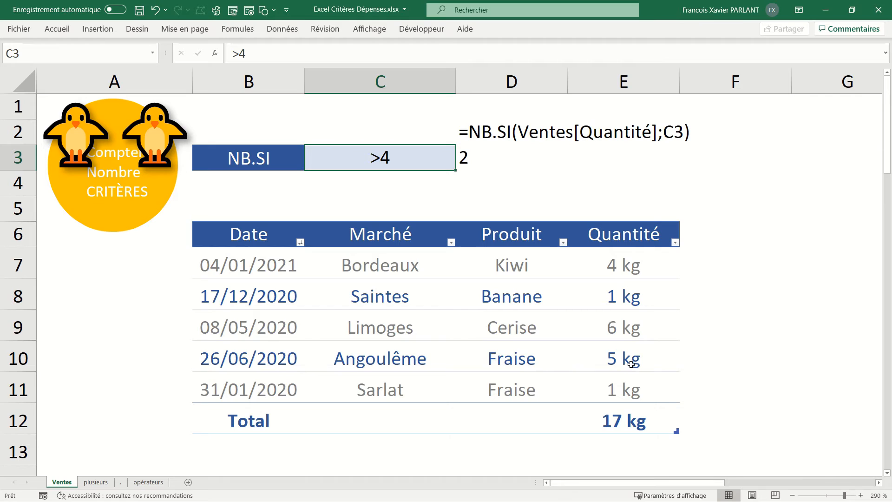
double_click(383, 161)
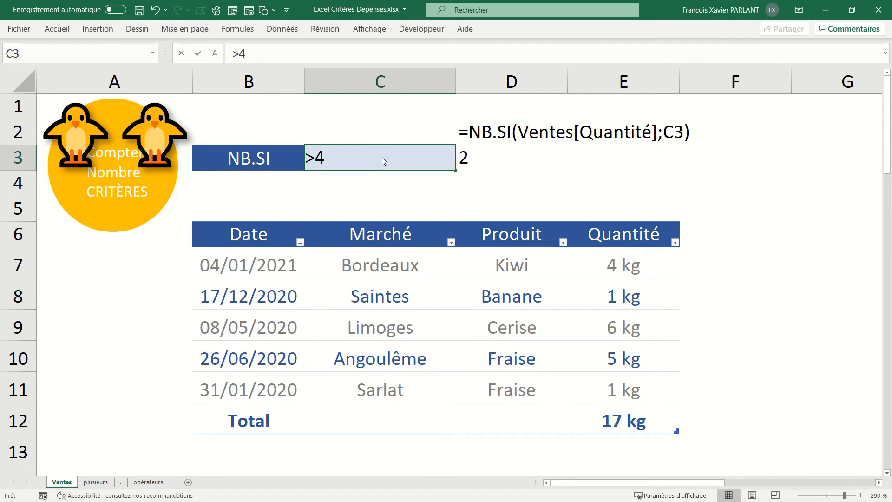
click(319, 158)
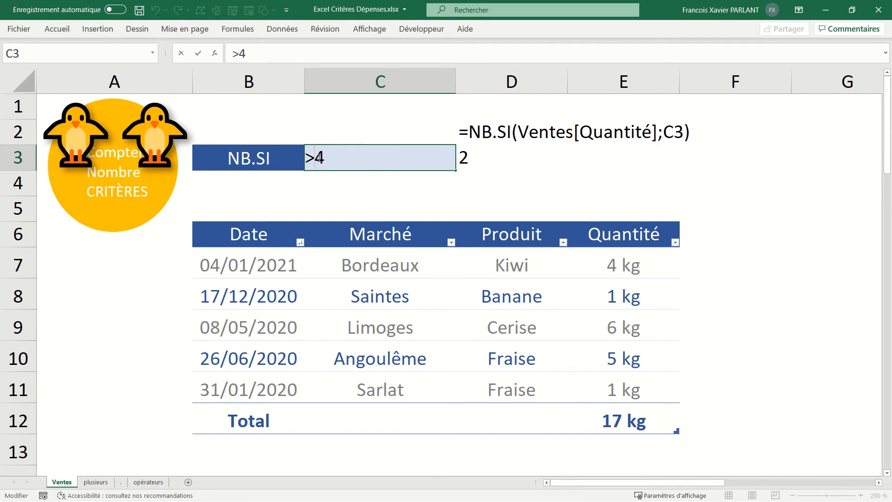
text(=)
key(Return)
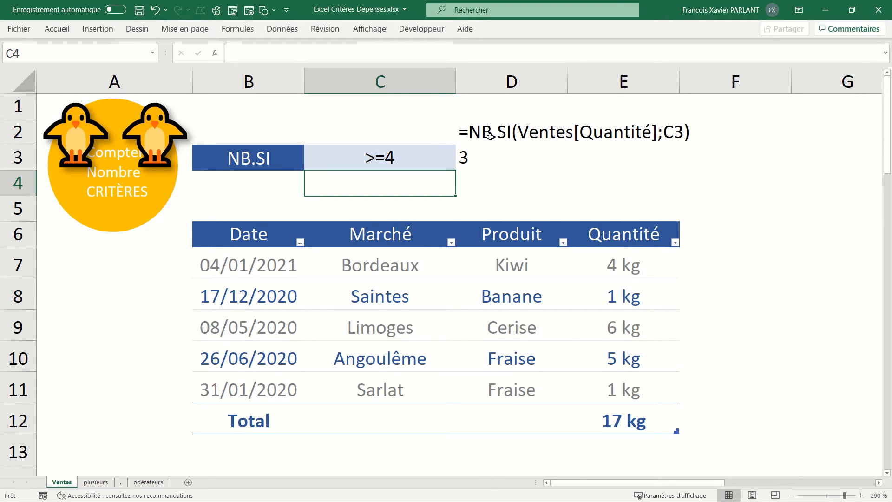
click(490, 158)
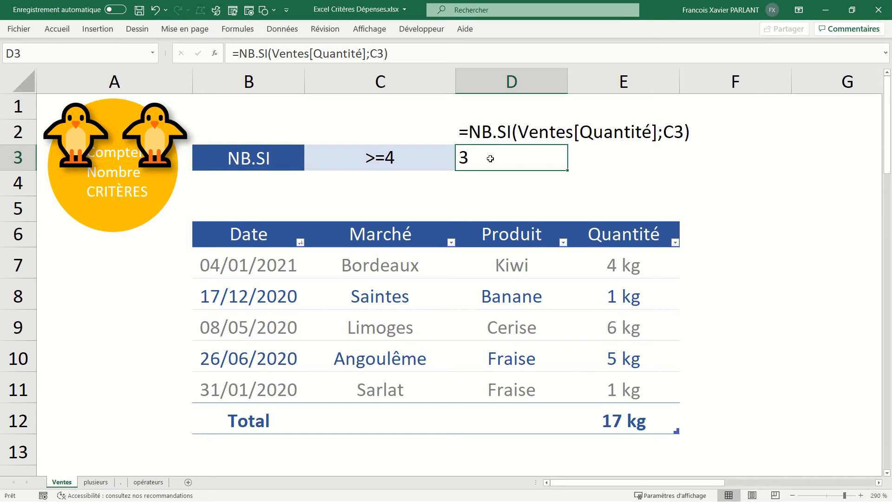
double_click(490, 159)
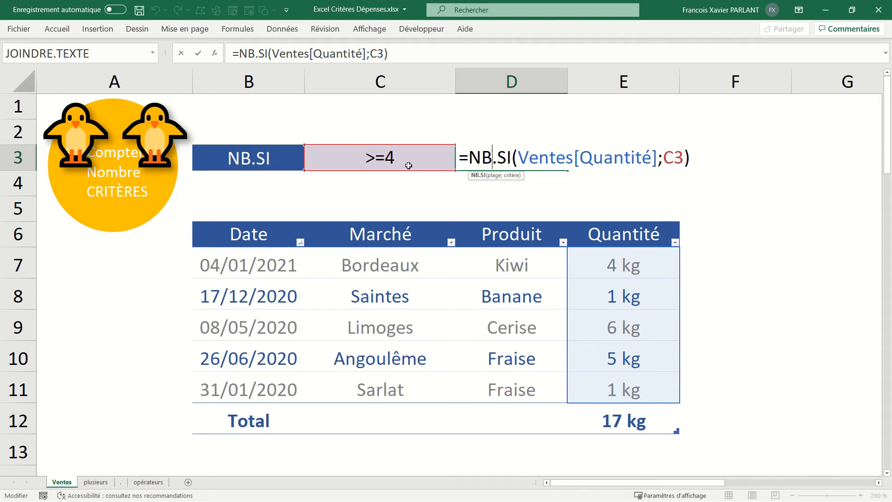
key(ctrl+Return)
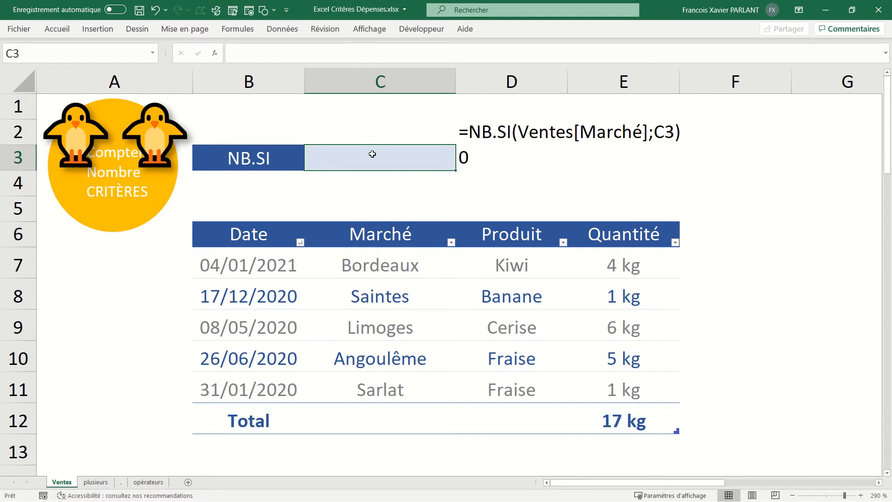
Enter Sarlat as the market criterion in cell C3, and replace it with the wildcard criterion *s.
text(Sarlat)
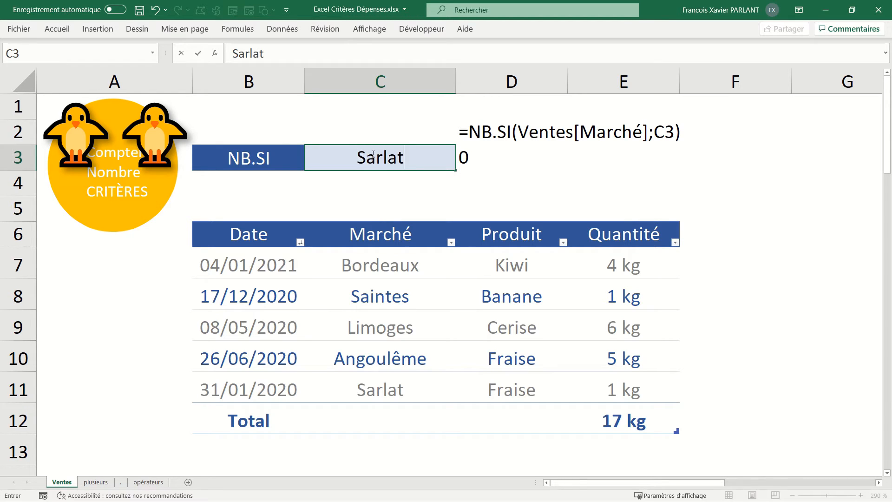
key(Return)
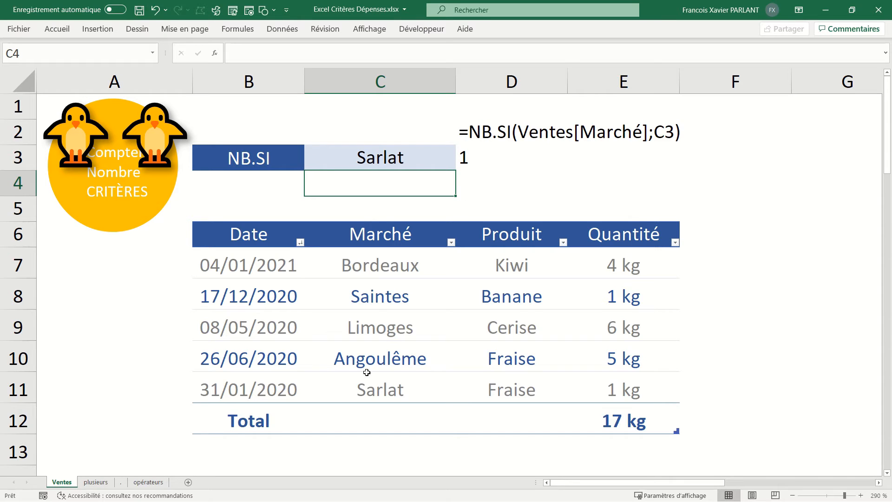
click(404, 156)
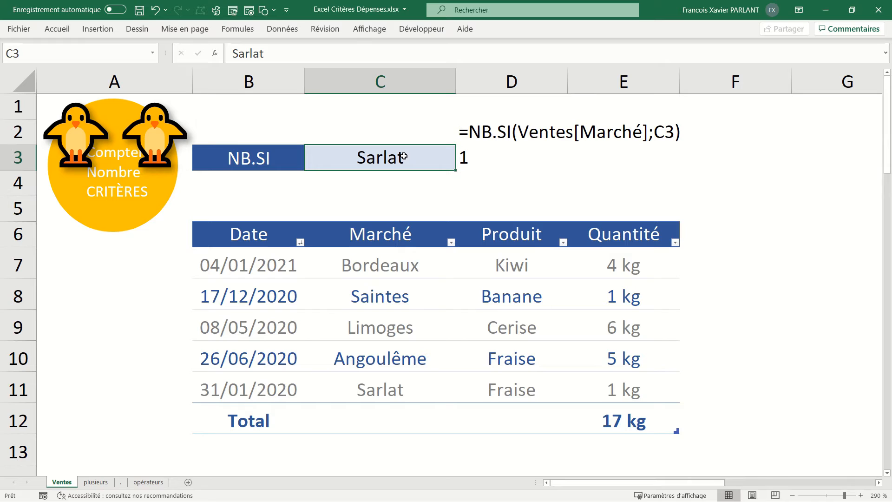
text(*)
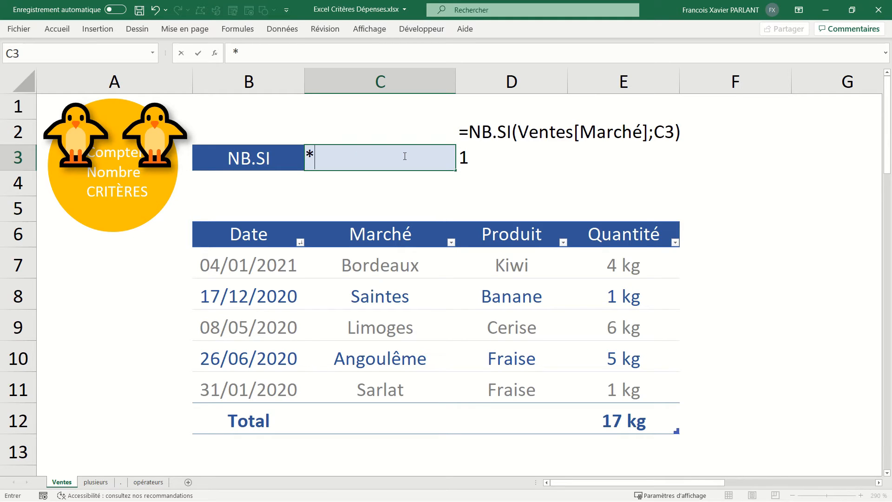
text(s)
key(Return)
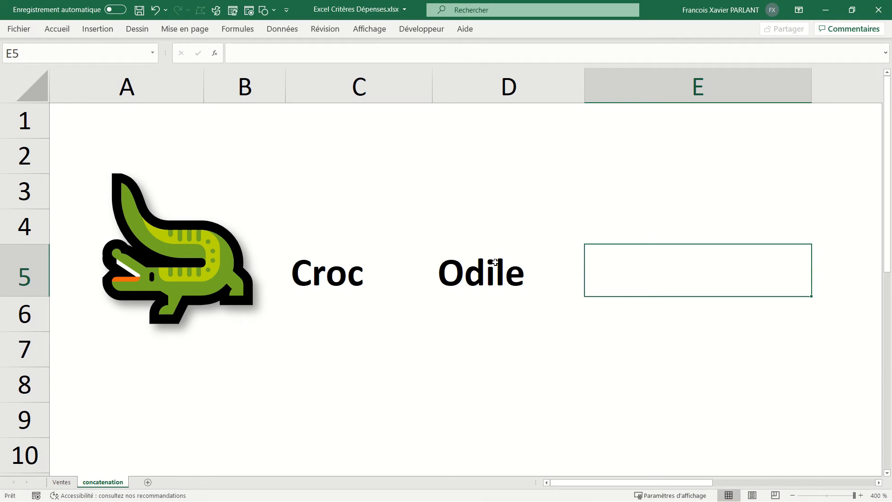
Concatenate cells C5 and D5 in cell E5 of the concatenation sheet with the formula =C5&D5.
text(=)
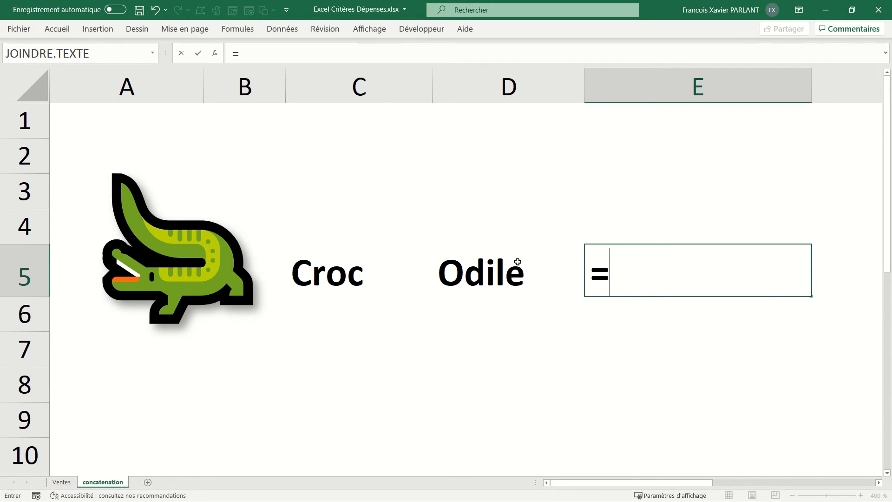
click(325, 279)
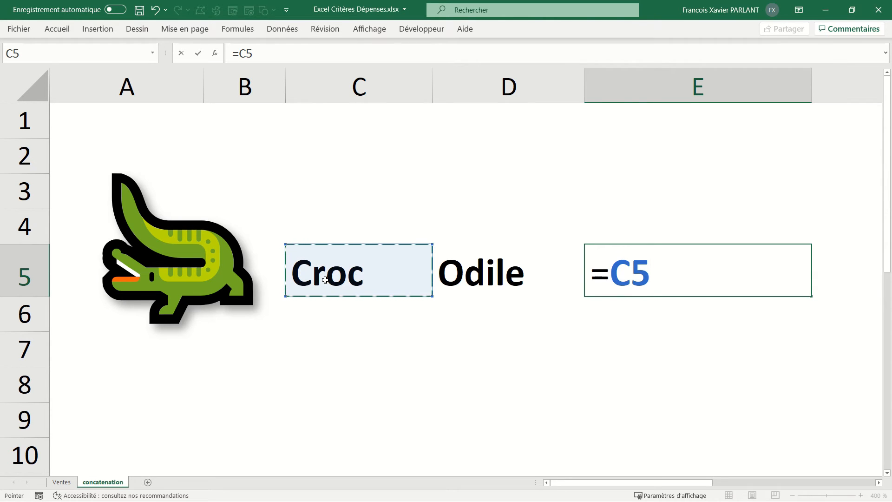
text(&)
click(480, 277)
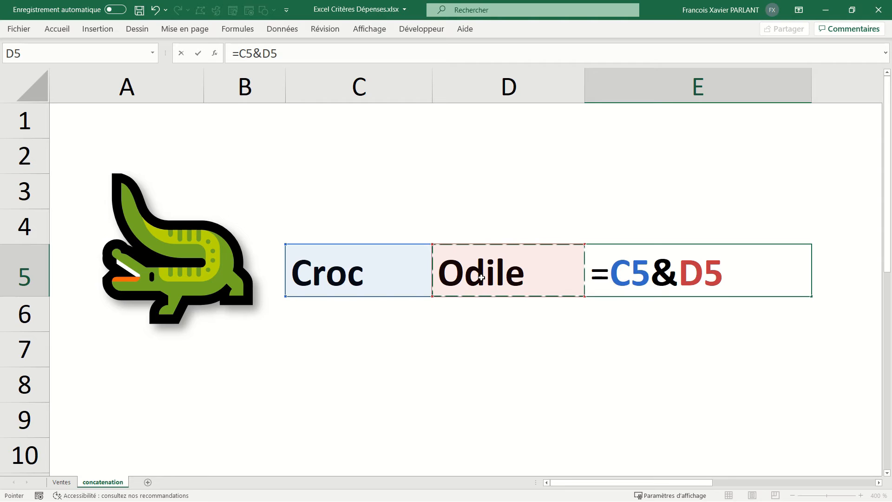
key(Return)
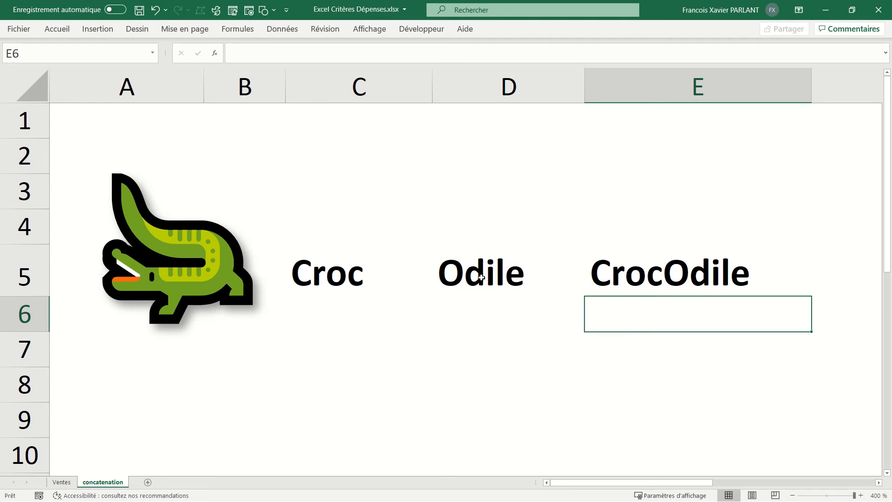
click(704, 257)
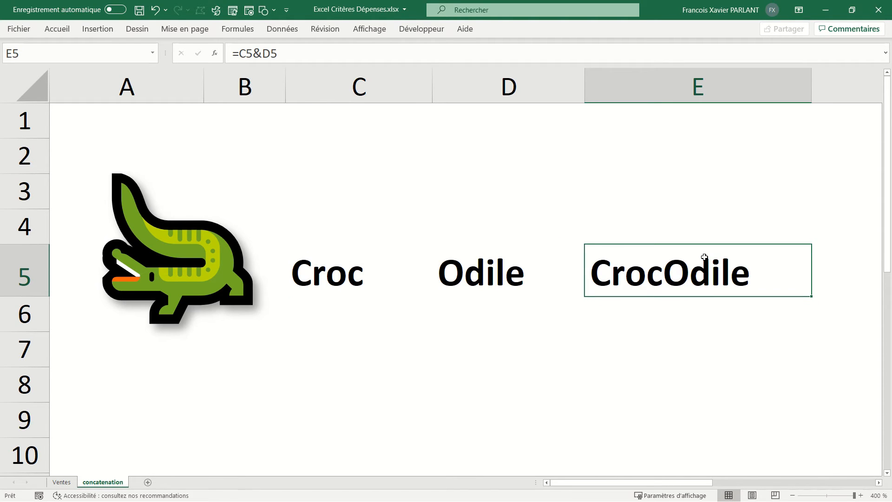
Enter the & symbol in cell C1 and its name, esperluette, in cell D1.
click(333, 125)
text(&)
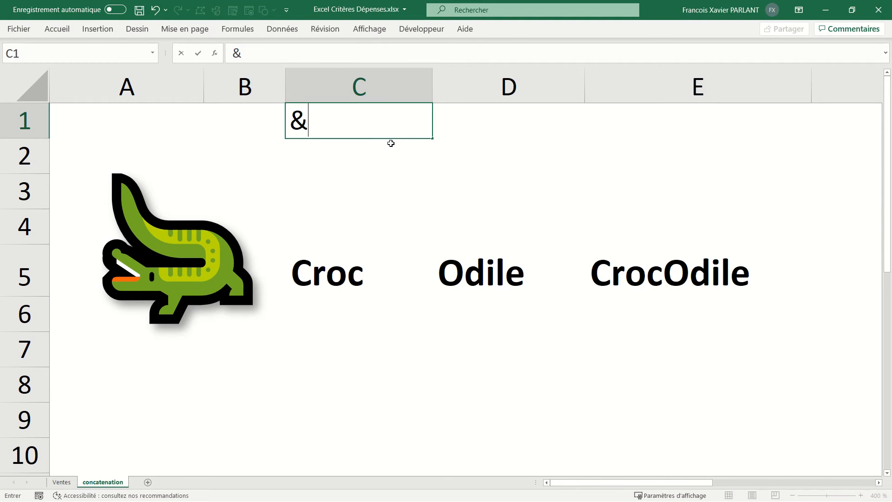
click(474, 120)
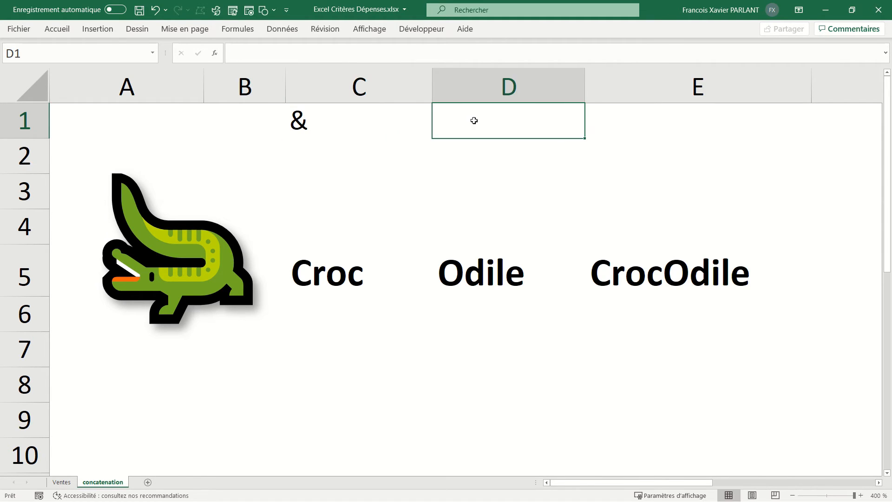
text(espe)
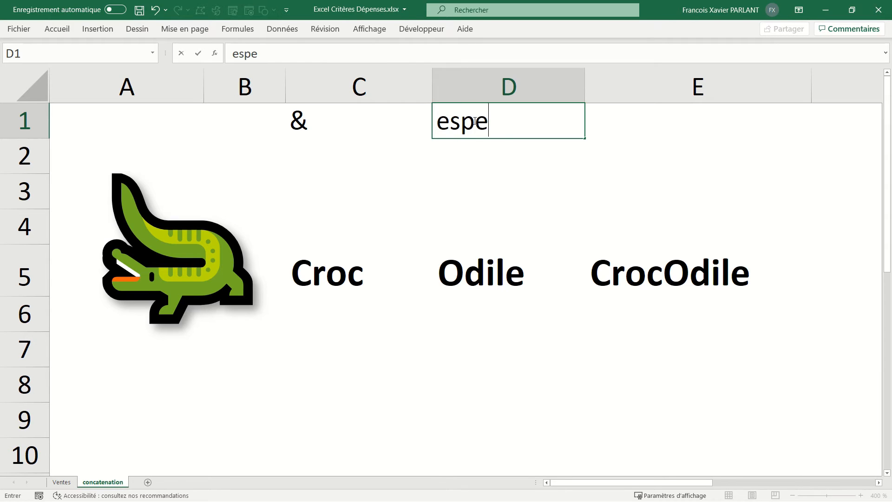
text(rluette)
key(Return)
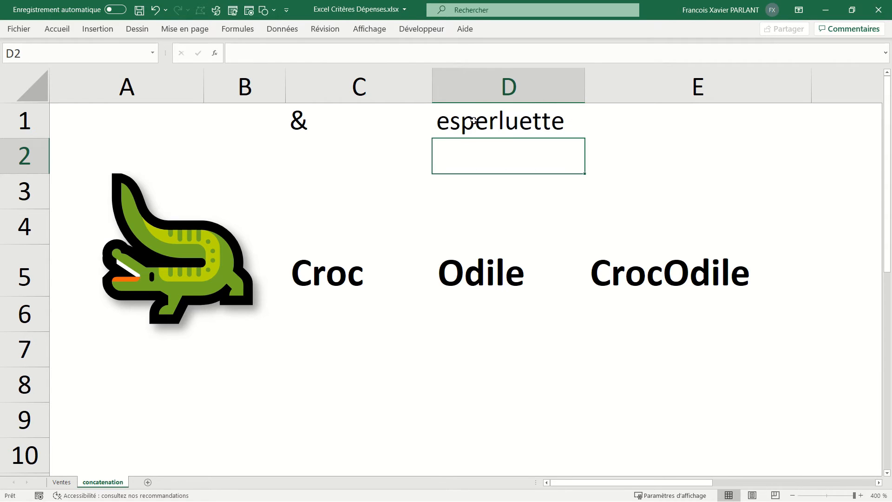
Enter the term concaténation in cell D2, below esperluette.
click(348, 144)
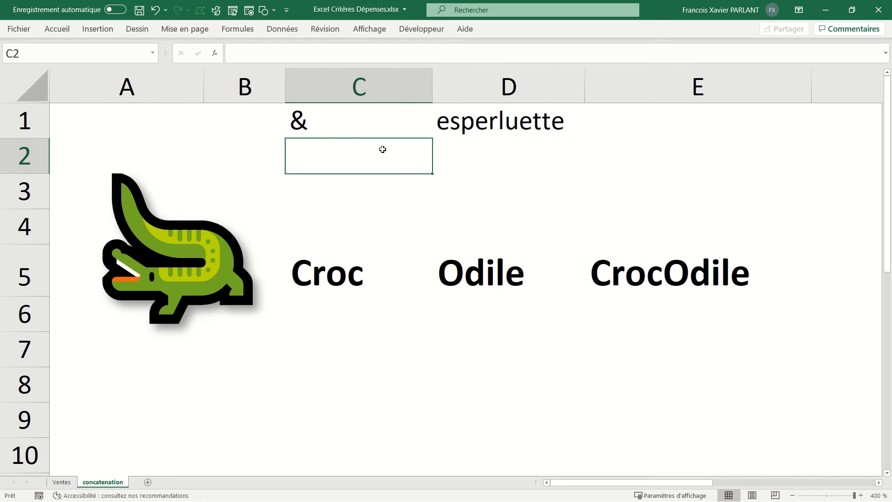
click(669, 274)
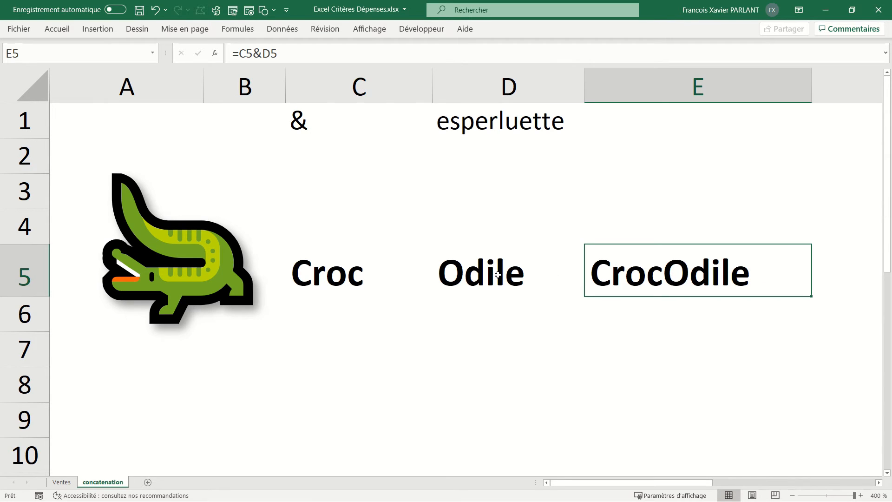
click(321, 144)
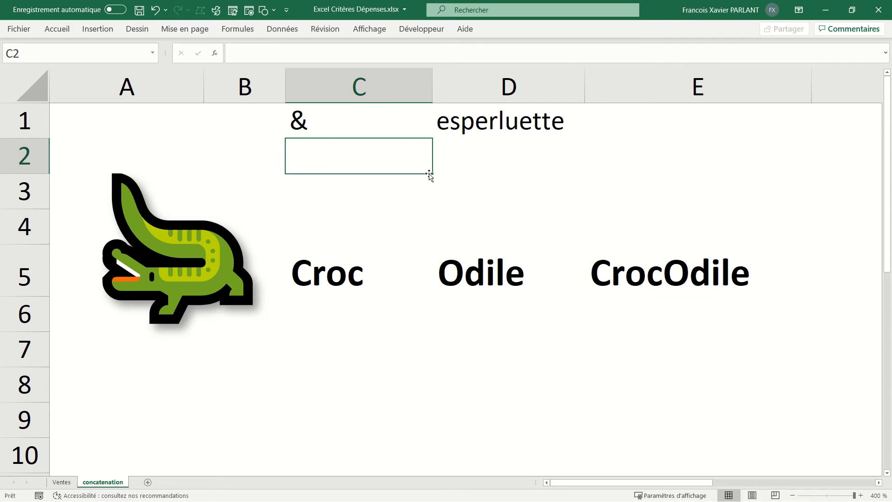
click(514, 159)
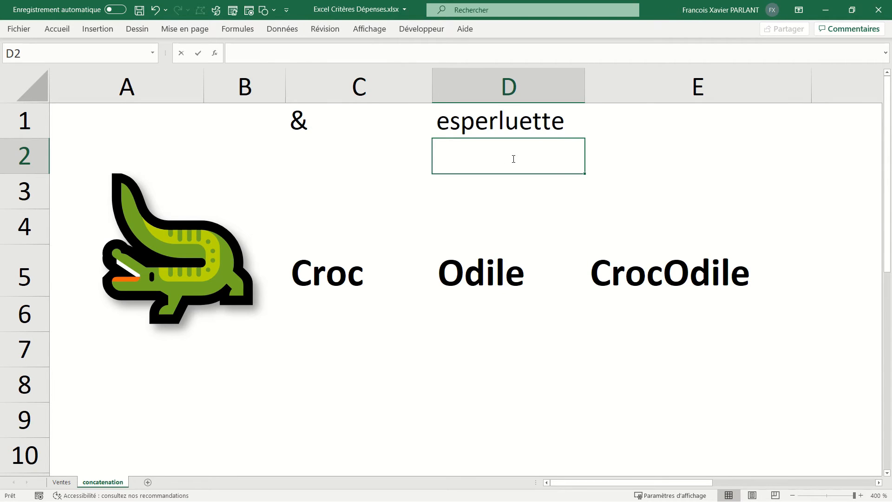
text(concaténation)
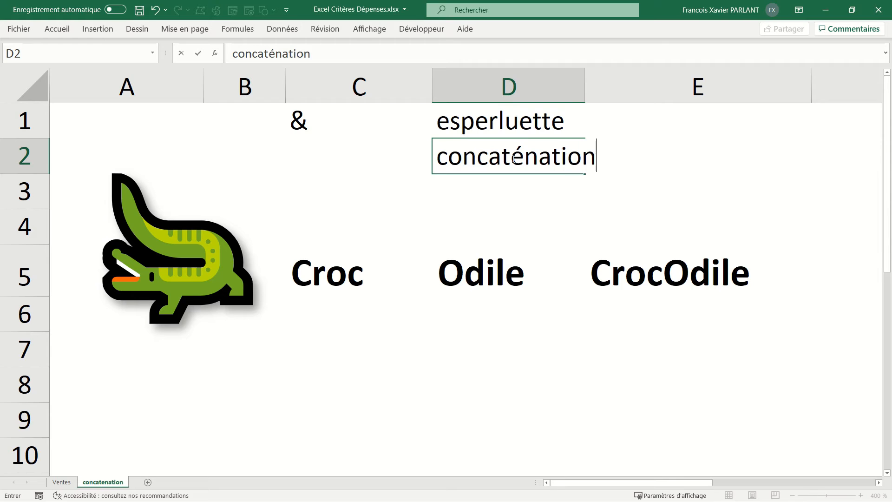
key(Return)
Examine the cell references and the & operator in the concatenation formula of cell E5.
click(514, 158)
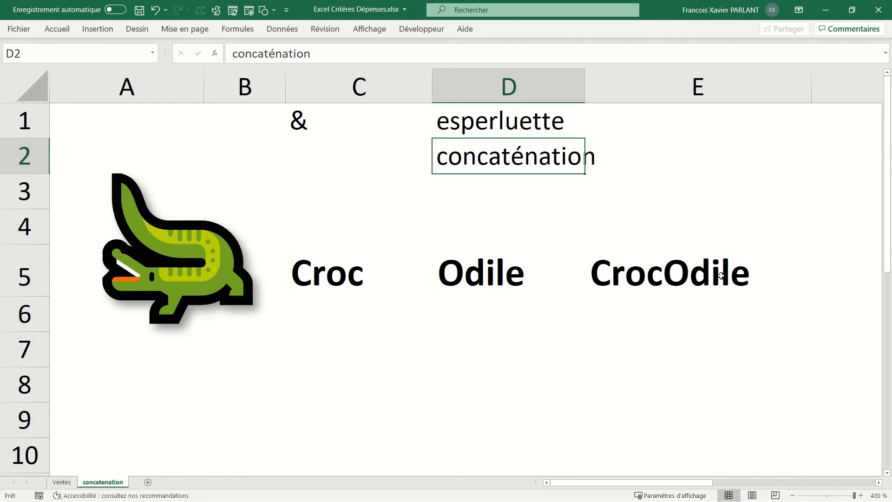
click(654, 264)
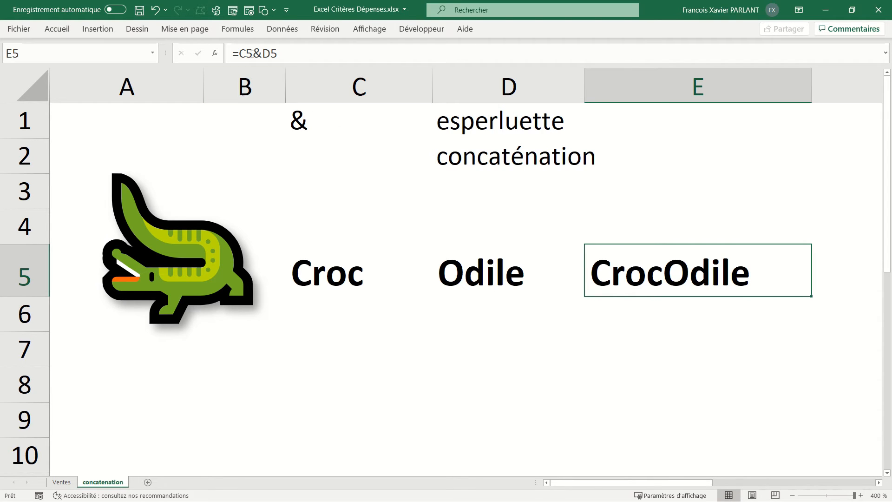
double_click(636, 279)
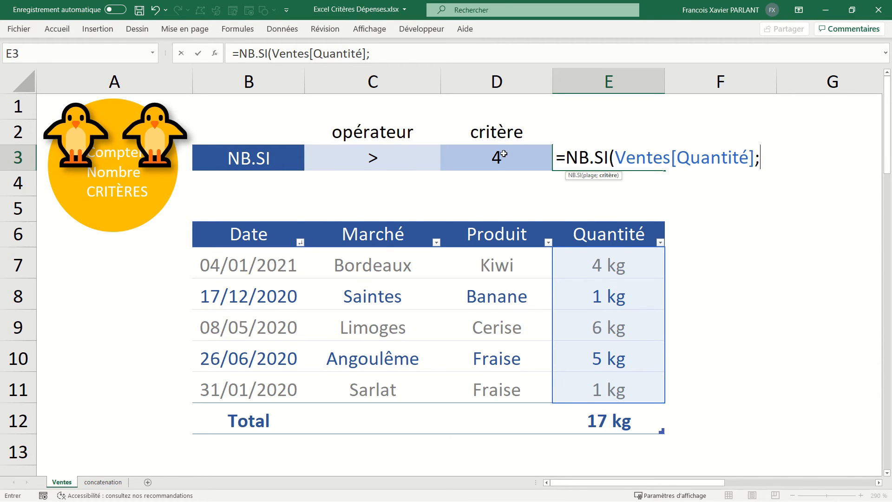
Complete the NB.SI formula in cell E3 of the Ventes sheet with C3&D3 as the criterion for Ventes[Quantité].
click(401, 159)
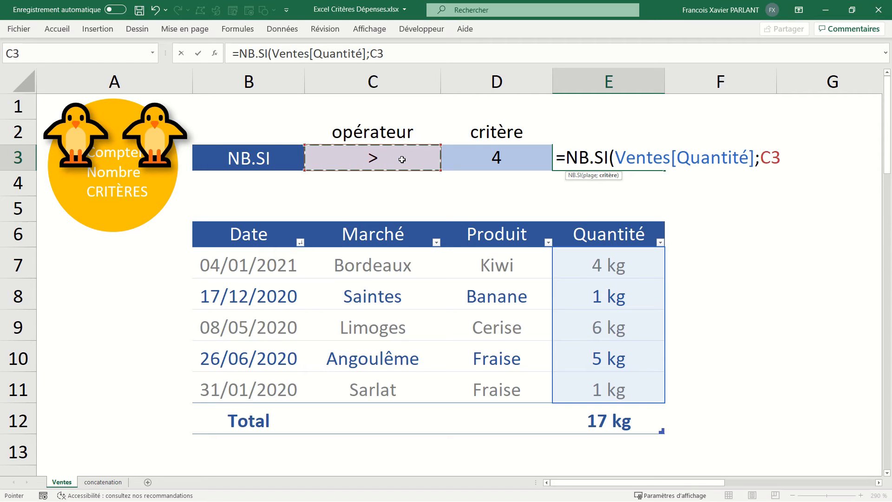
text(&)
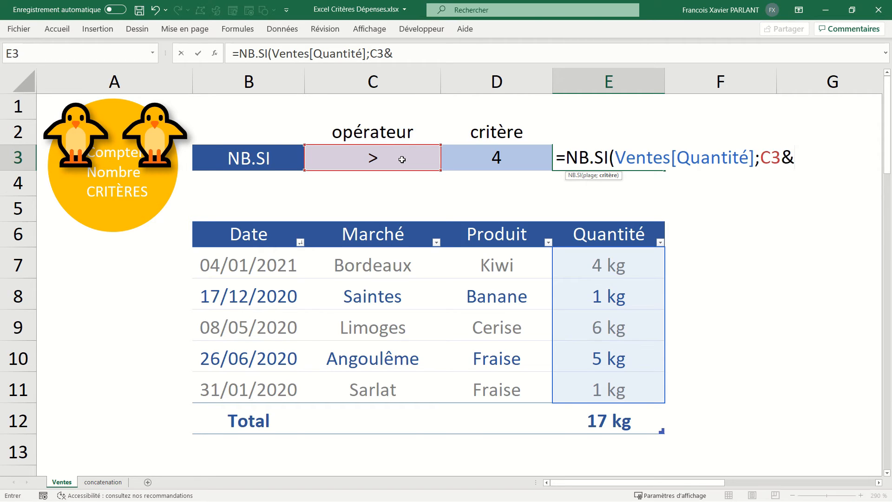
click(484, 149)
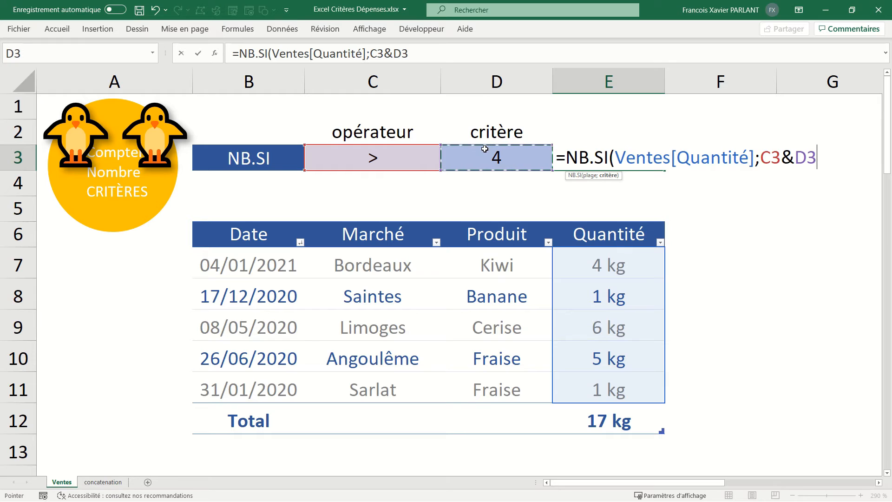
key(Return)
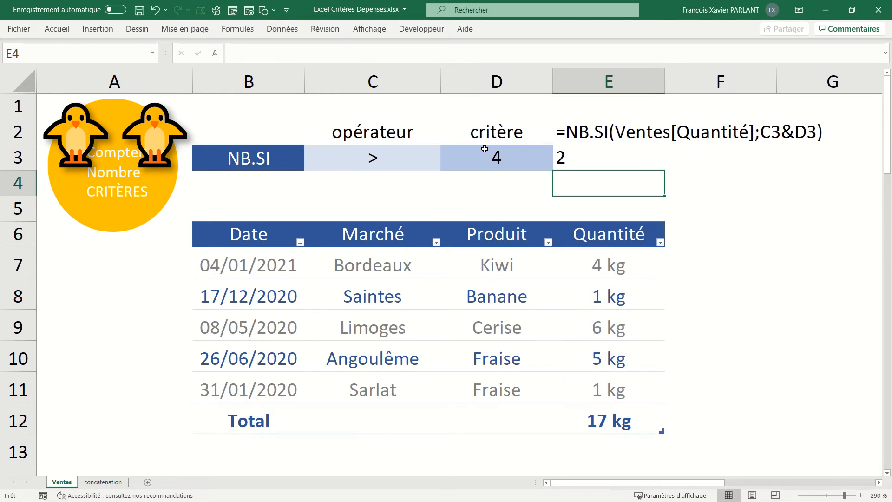
click(604, 151)
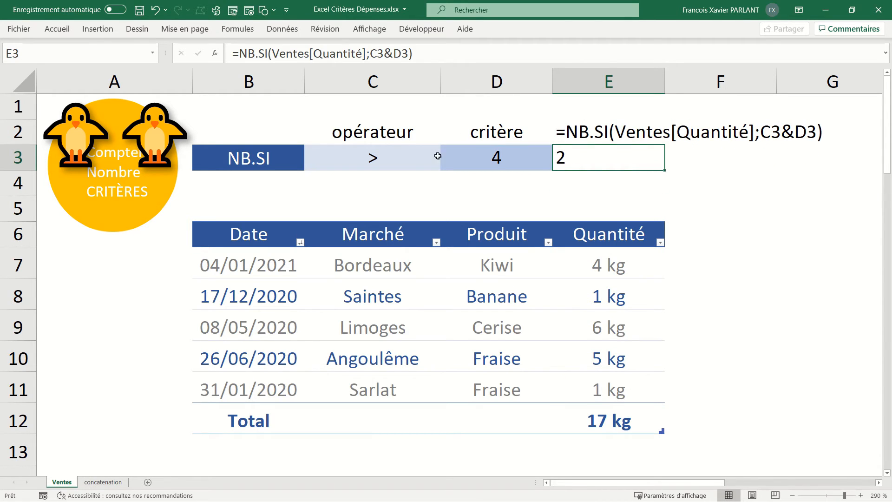
Replace the comparison operator in cell C3 with =.
click(391, 158)
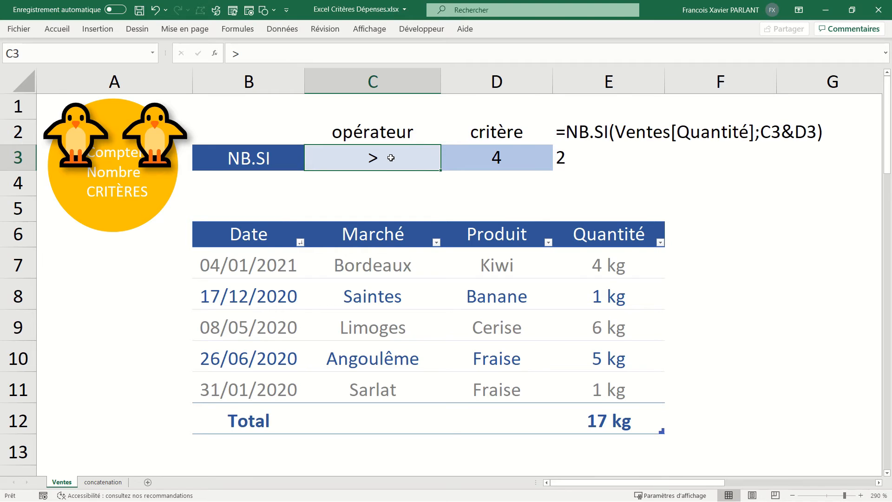
text(=)
key(Return)
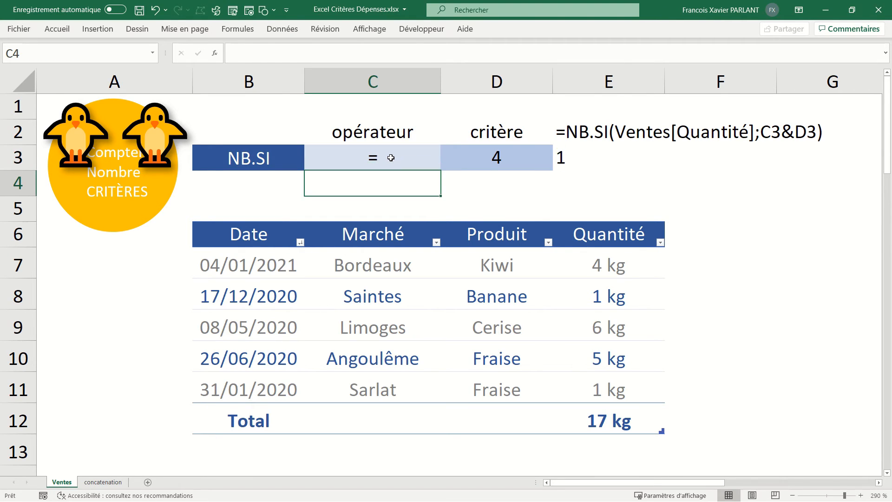
Change the comparison operator in cell C3 to <=.
click(390, 158)
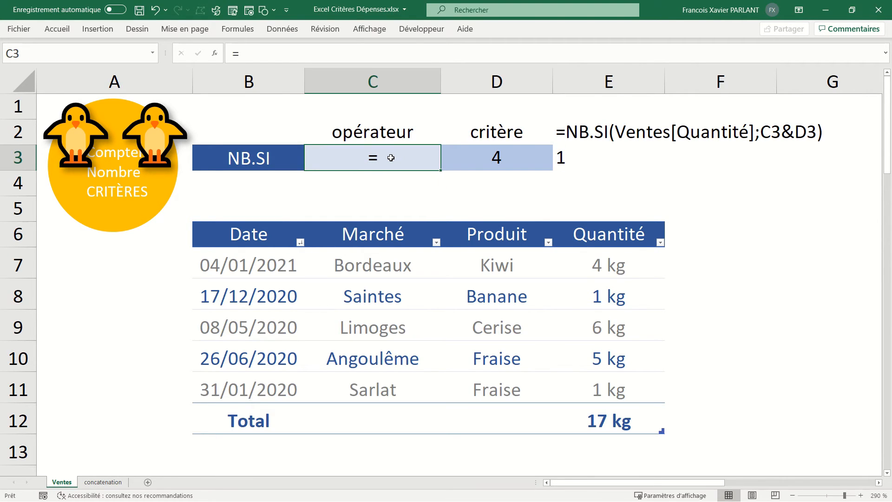
text(<)
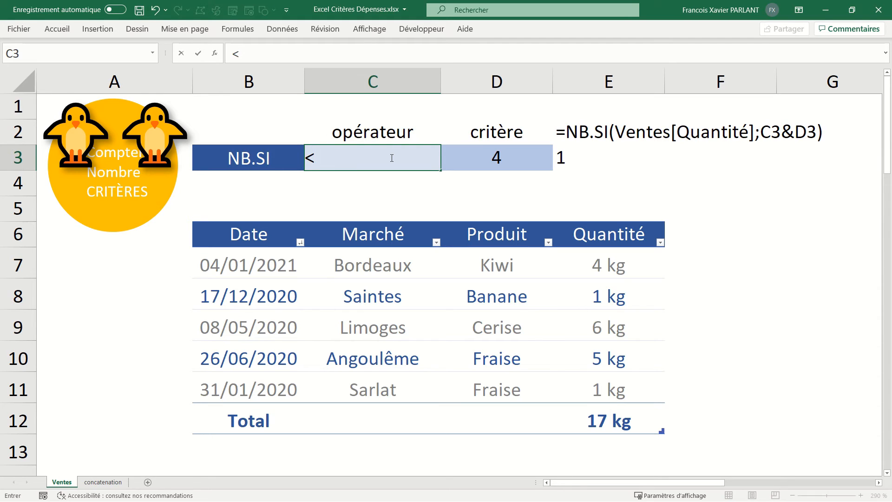
text(=)
key(Return)
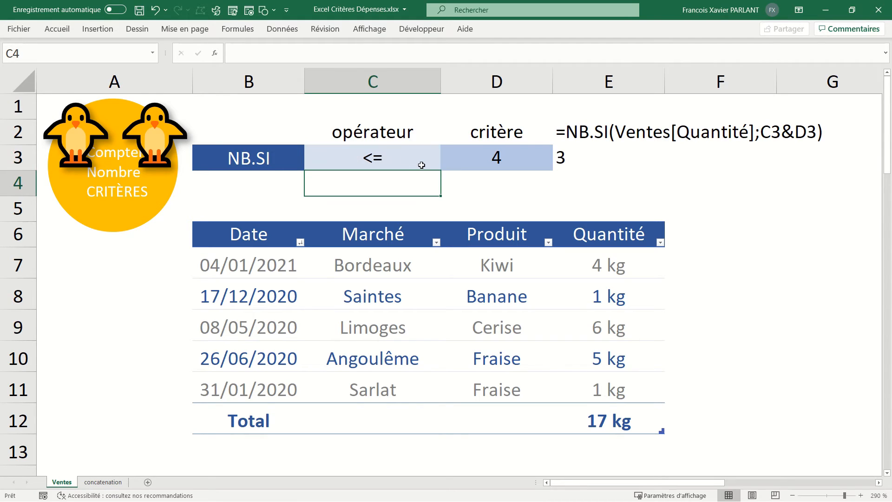
Set the quantity criterion in cell D3 to 5.
click(465, 156)
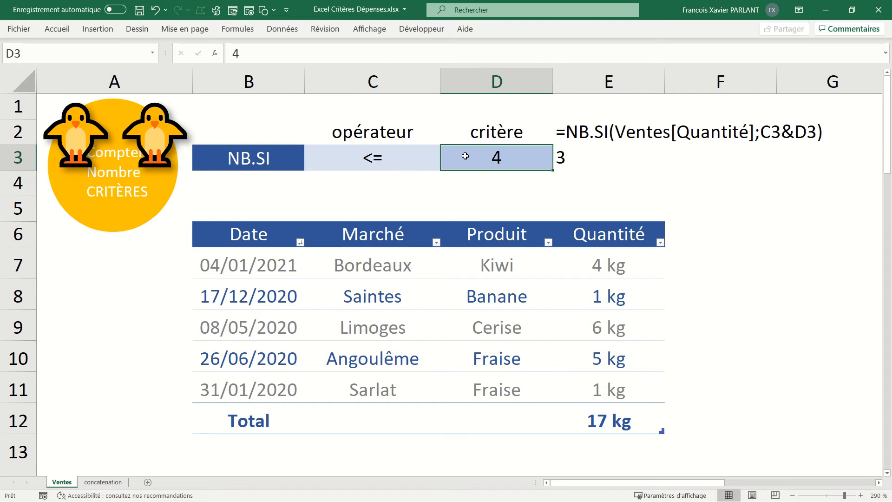
text(5)
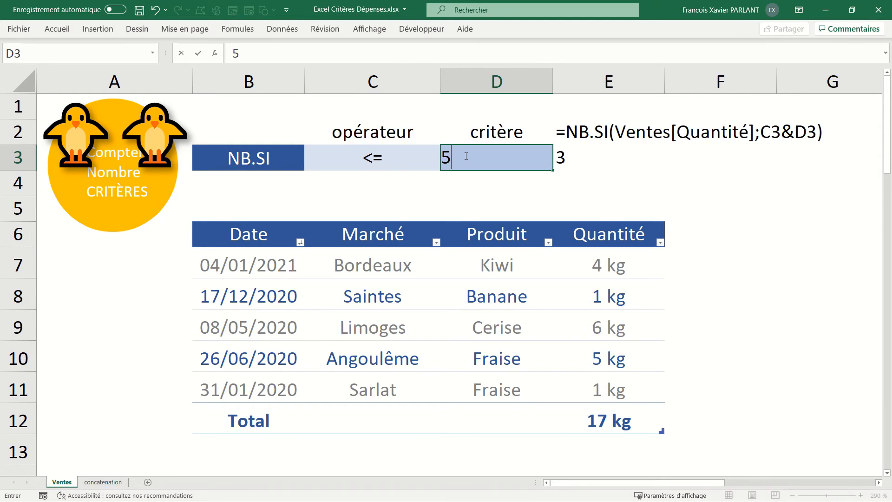
key(Return)
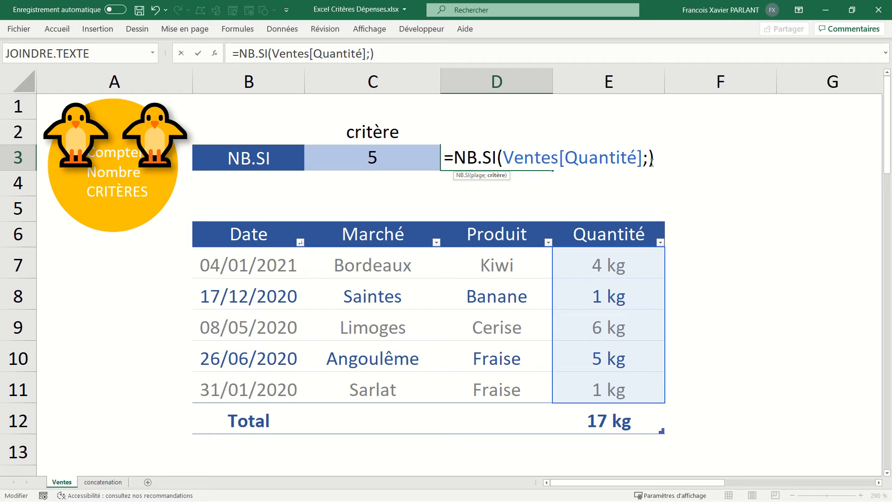
Complete the NB.SI formula in cell D3 with ">"&C3 as the criterion for Ventes[Quantité].
text(">"&)
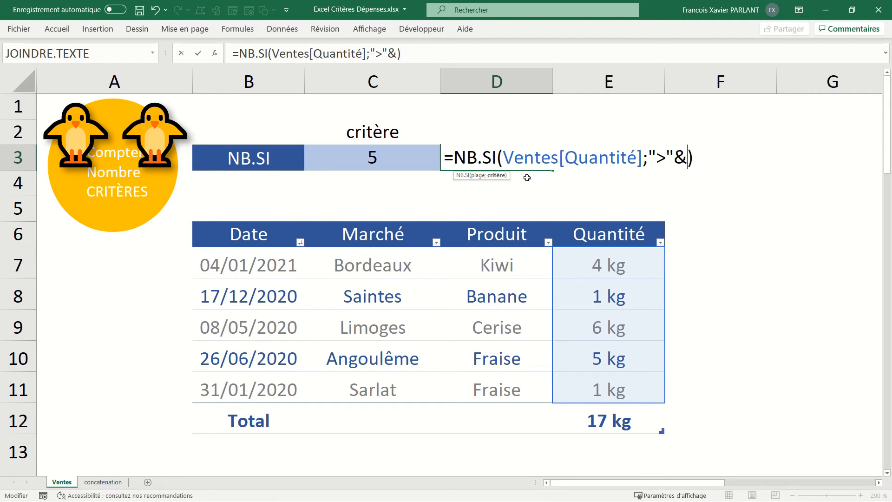
click(397, 156)
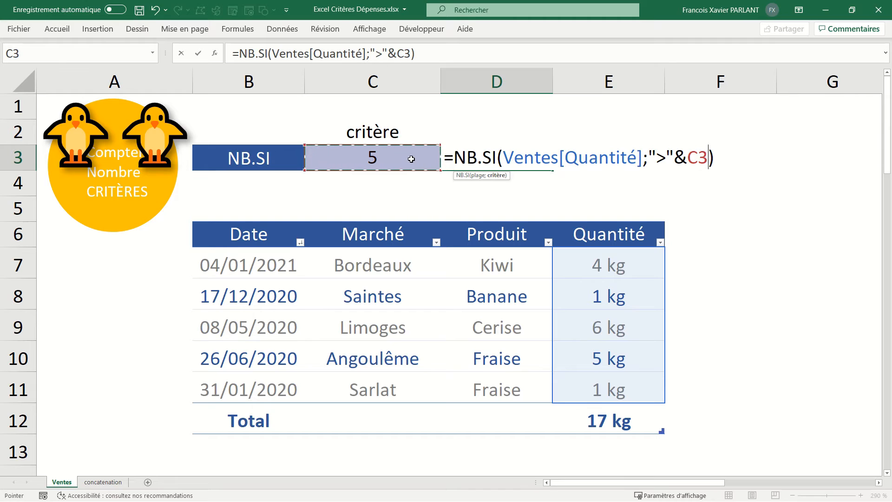
key(Return)
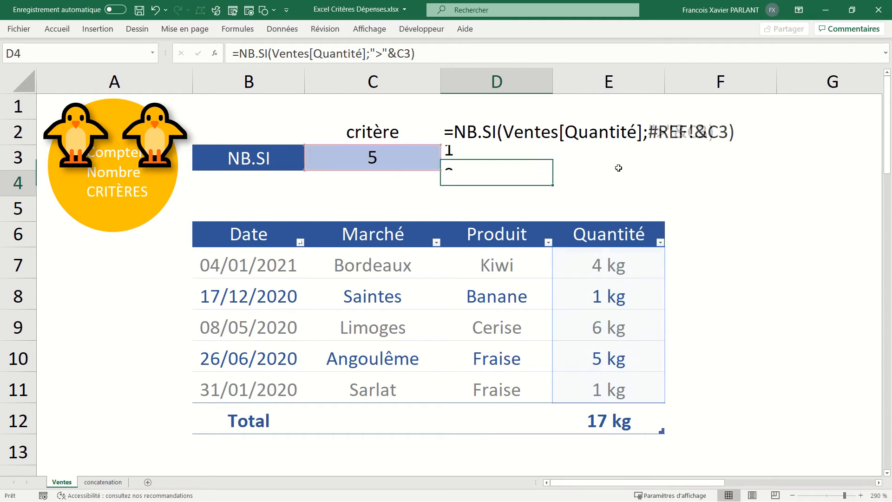
click(463, 153)
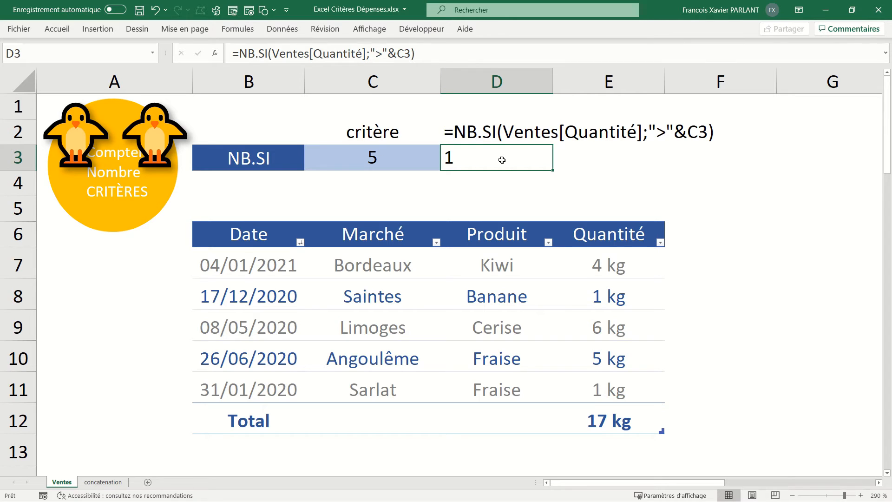
Set the quantity criterion in cell C3 to 4.
click(378, 163)
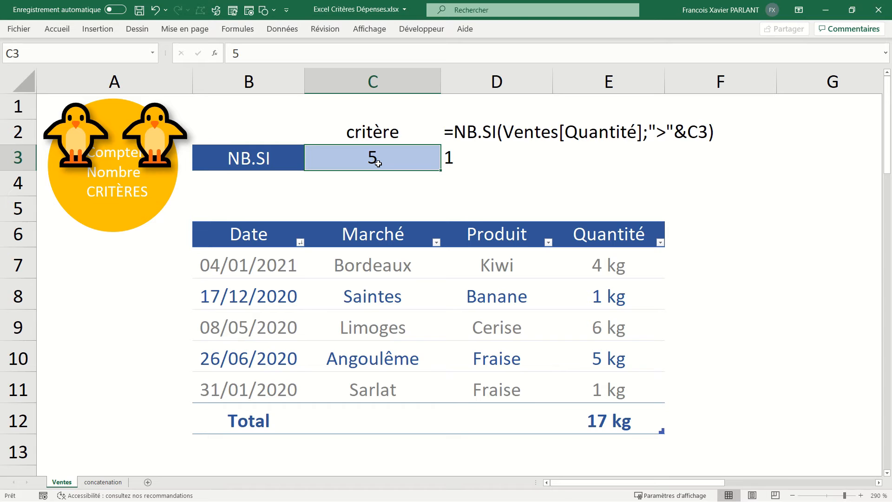
text(4)
key(Return)
click(379, 162)
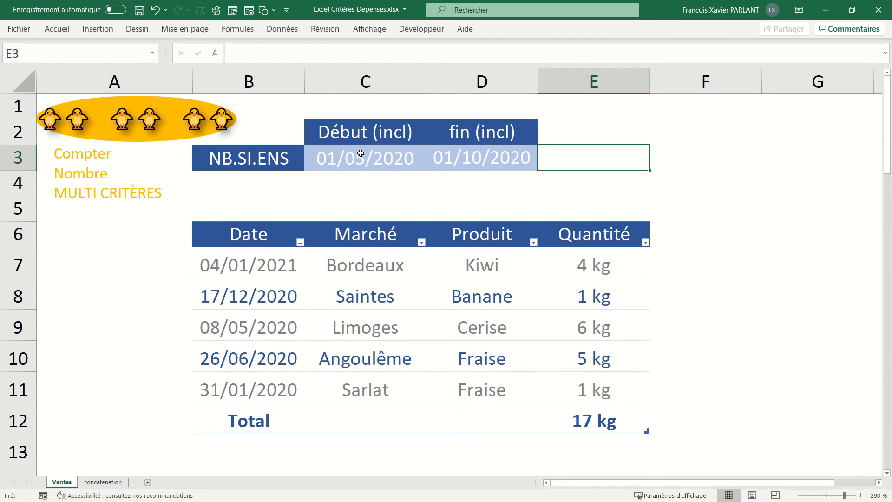
Start an NB.SI.ENS formula in cell E3 with Ventes[Date] as the first criteria range and ">="&C3 as its criterion.
text(=)
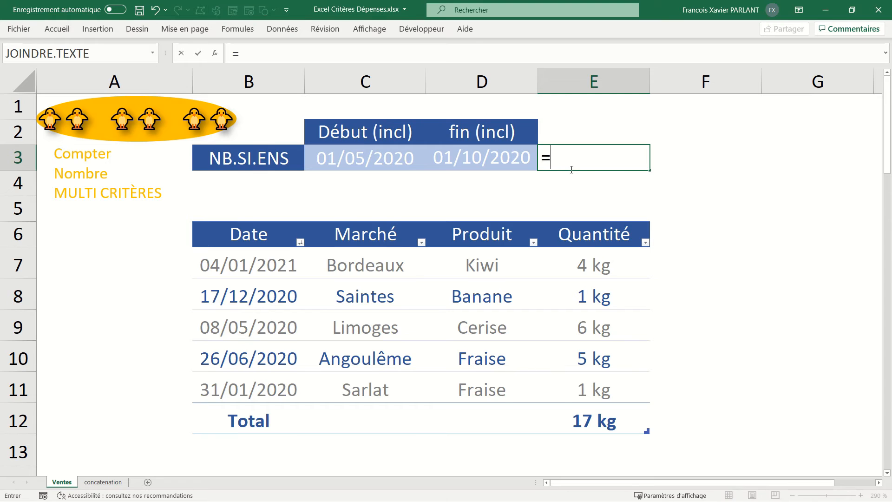
text(nb.si)
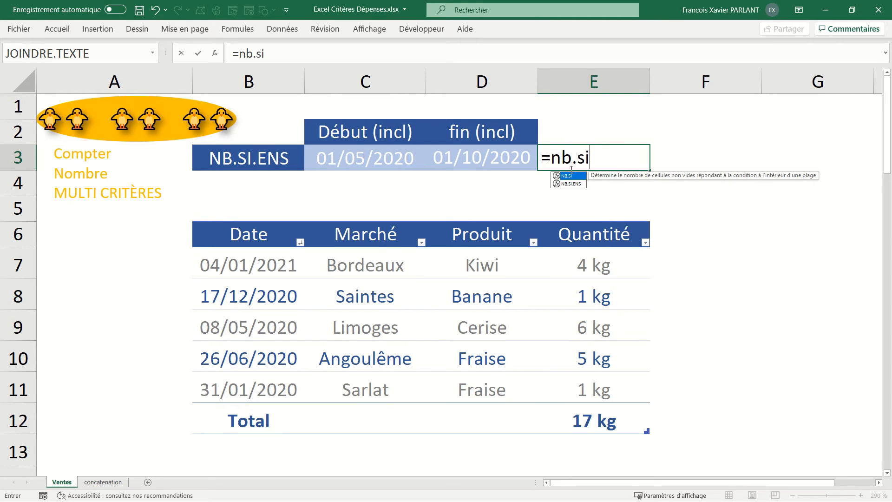
key(Down)
key(Tab)
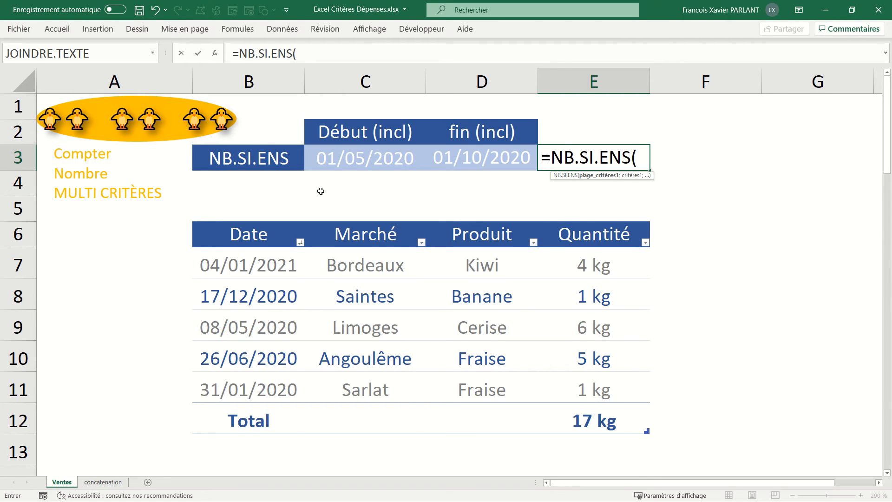
click(268, 222)
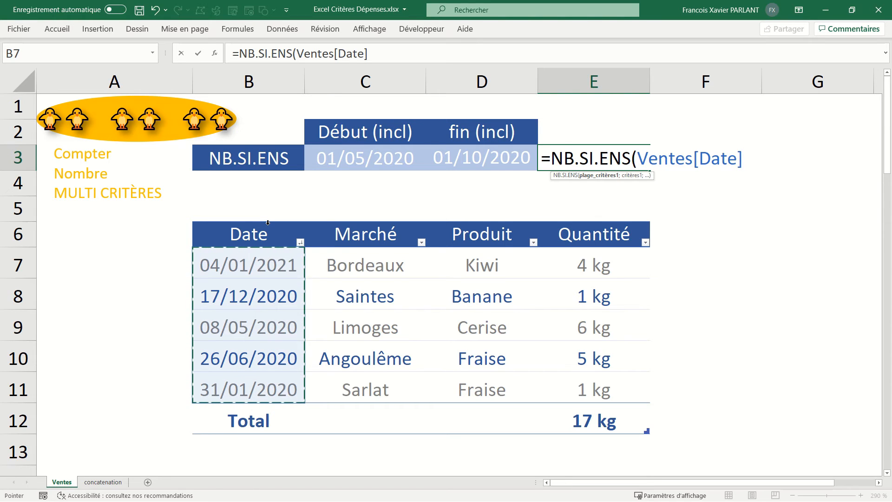
text(;)
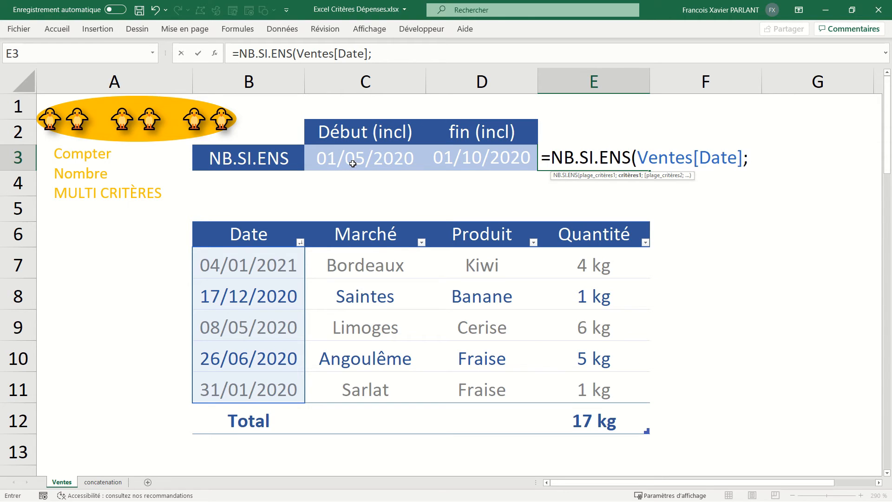
text(">=")
text(&)
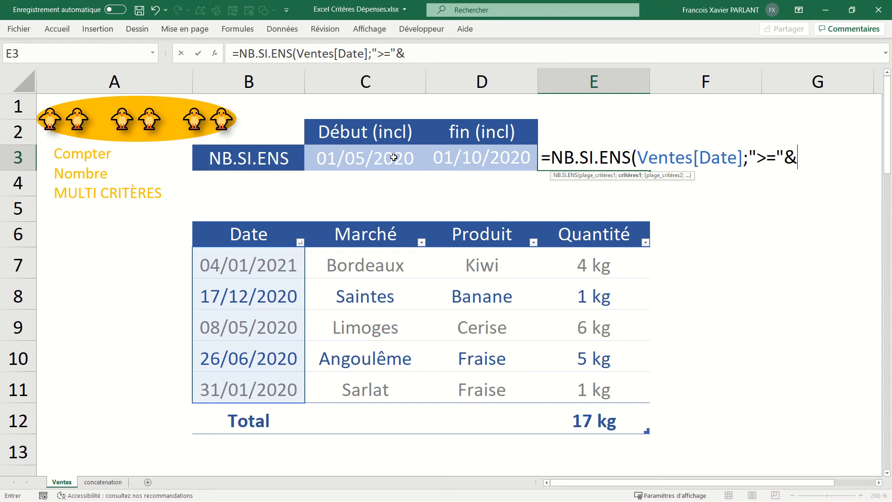
click(393, 158)
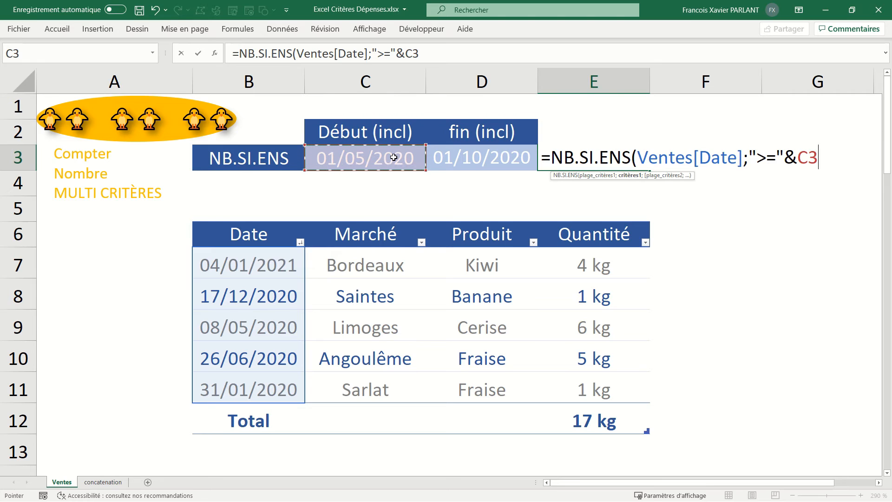
Complete the NB.SI.ENS formula in cell E3 with Ventes[Date] as the second criteria range and "<="&D3 as its criterion.
text(;)
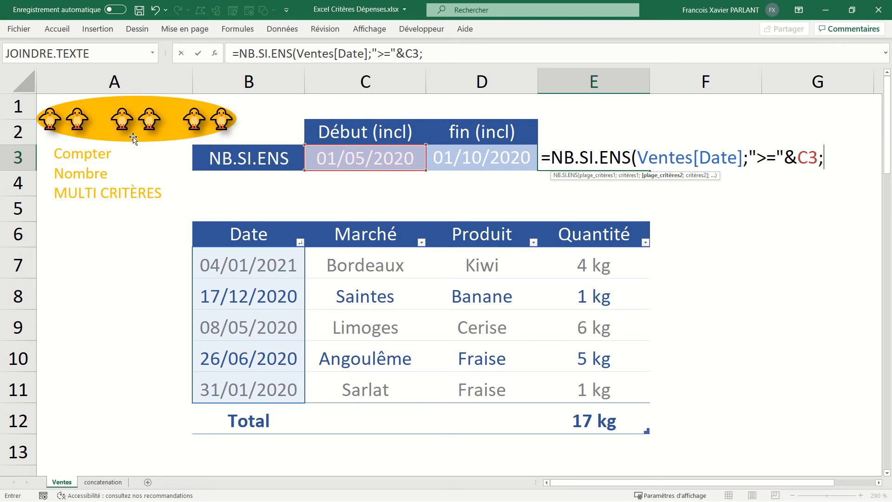
click(218, 221)
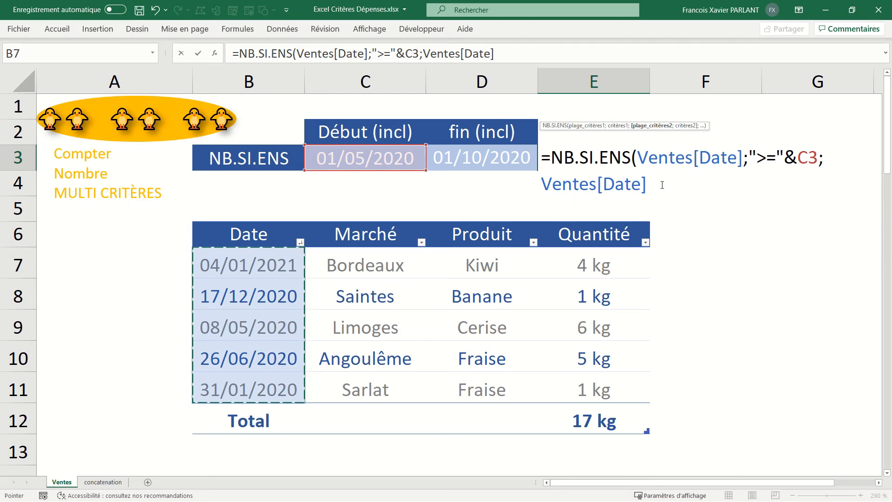
text(;)
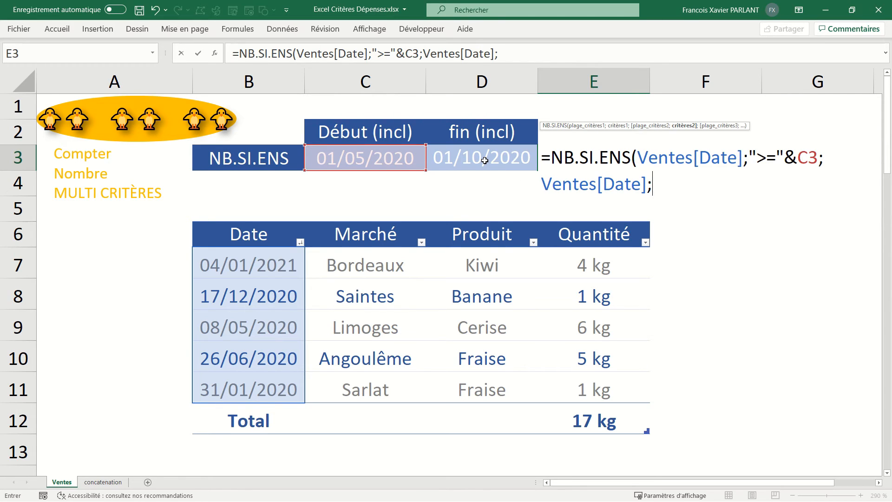
text("<=")
text(&)
click(484, 160)
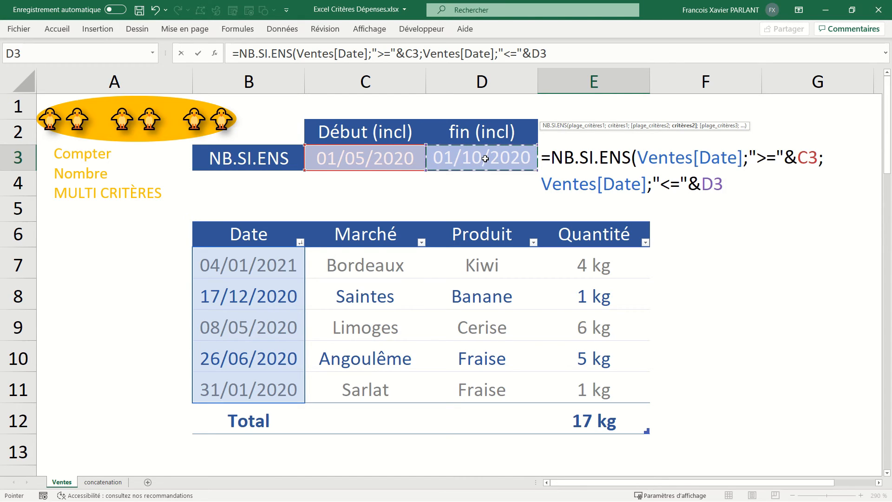
text())
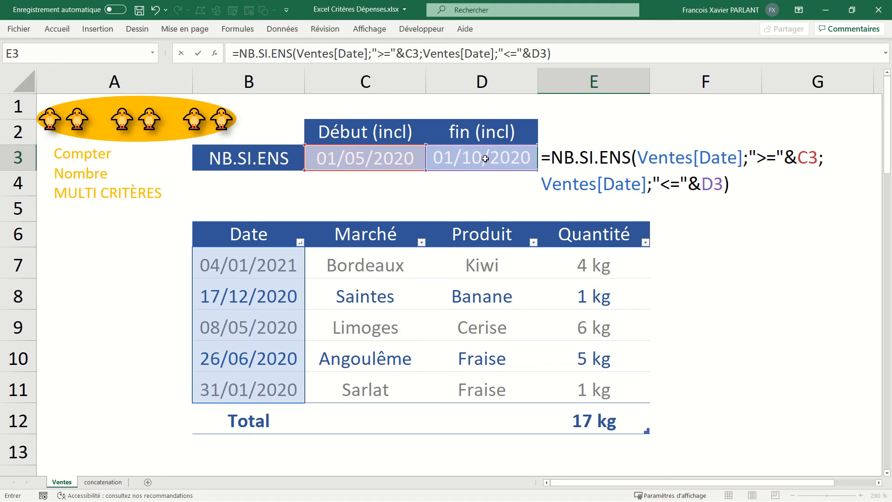
key(Return)
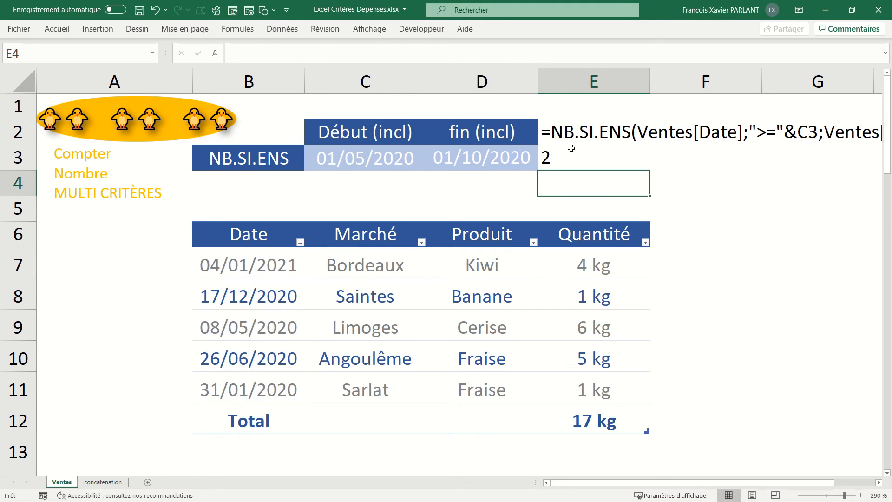
click(593, 150)
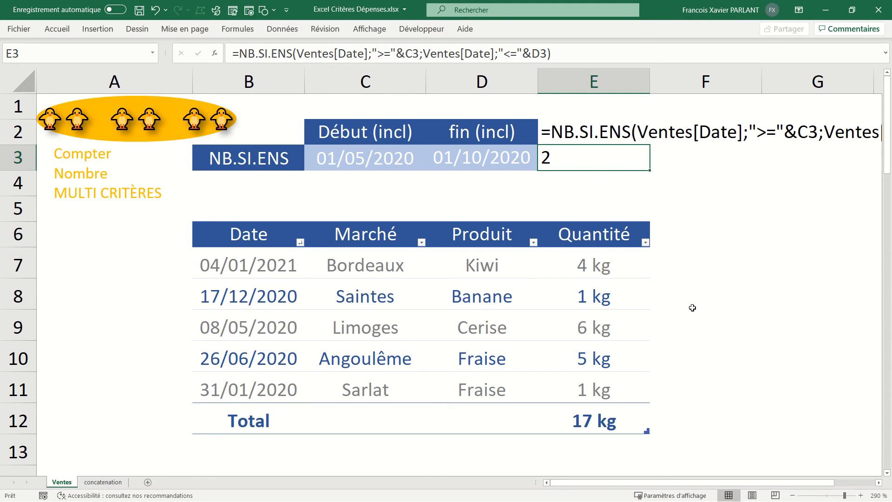
Add a third condition to the NB.SI.ENS formula in cell E3, with Ventes[Quantité] as the range and "<6" as the criterion.
click(792, 496)
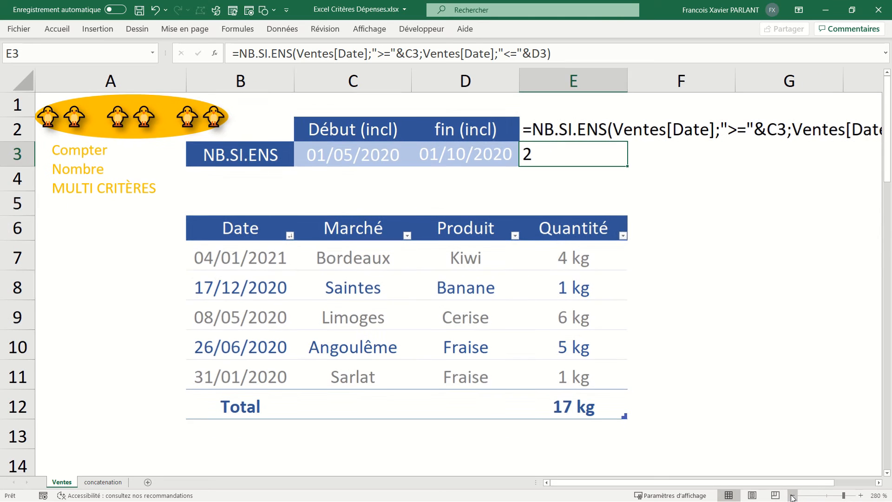
click(792, 496)
click(792, 496)
click(792, 496)
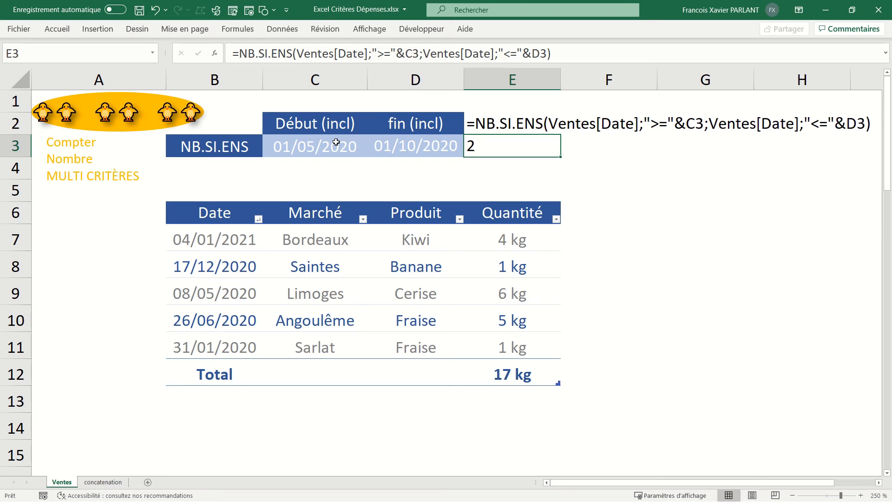
double_click(491, 147)
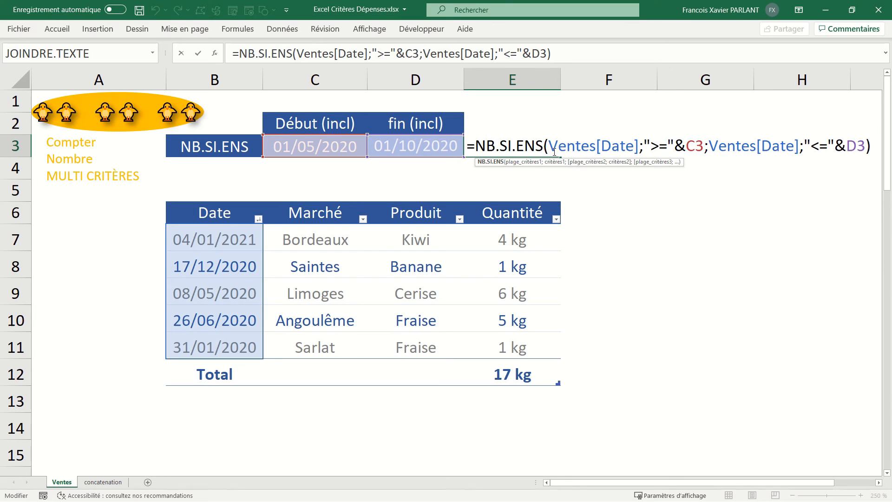
click(865, 144)
text(;)
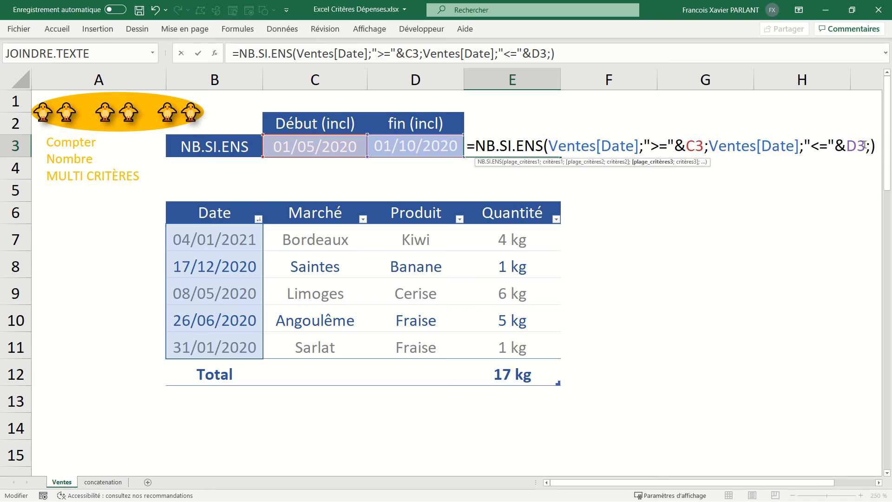
click(494, 200)
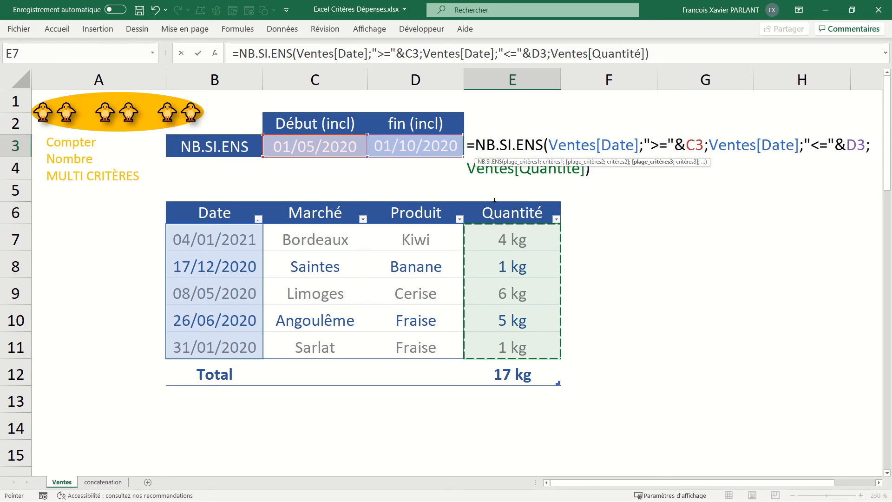
text(;)
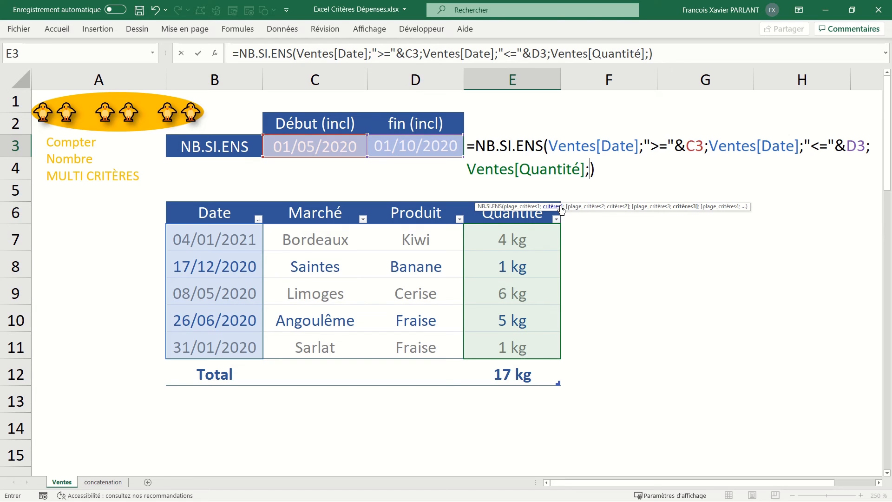
text("<6")
key(Return)
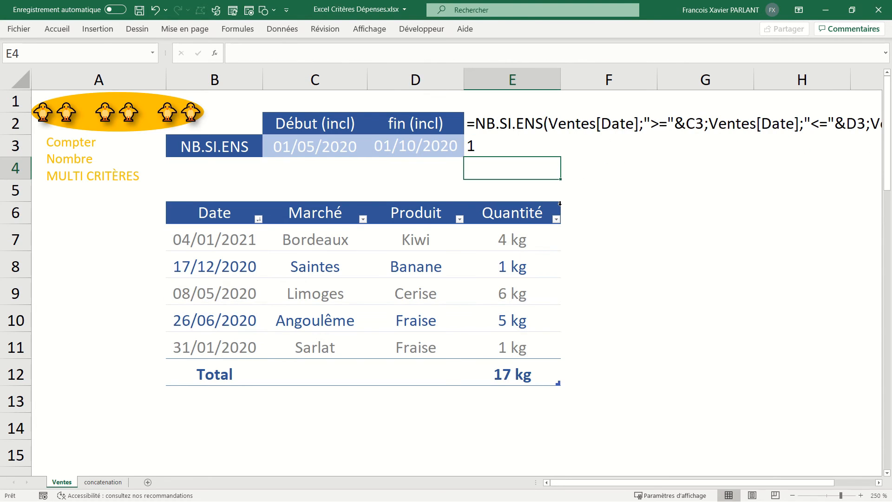
click(514, 139)
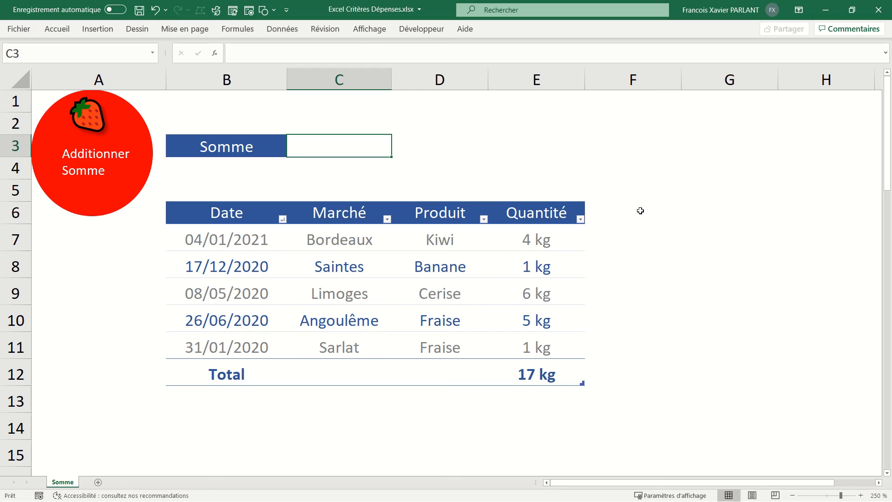
Enter a SOMME formula in cell C3 of the Somme sheet that adds up Ventes[Quantité].
text(=som)
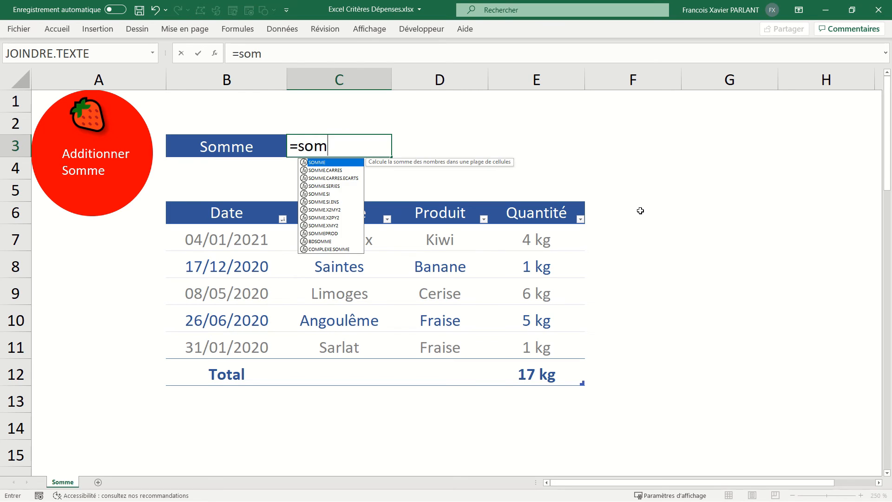
key(Tab)
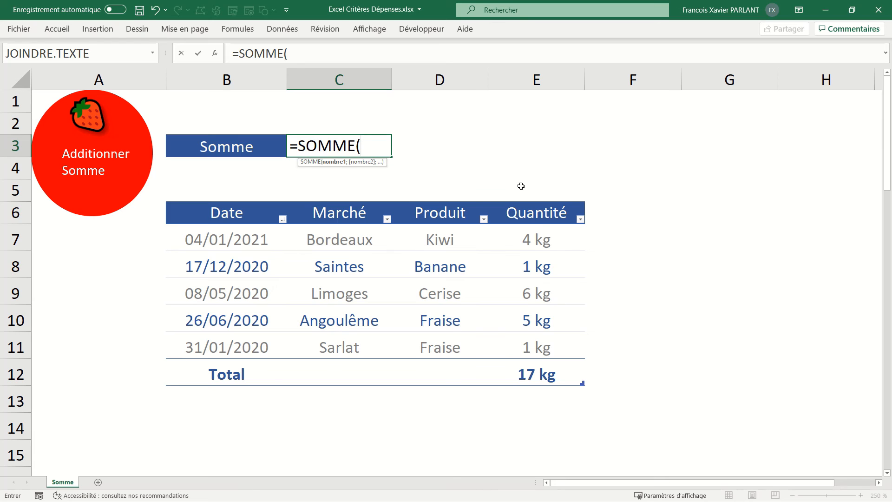
click(539, 202)
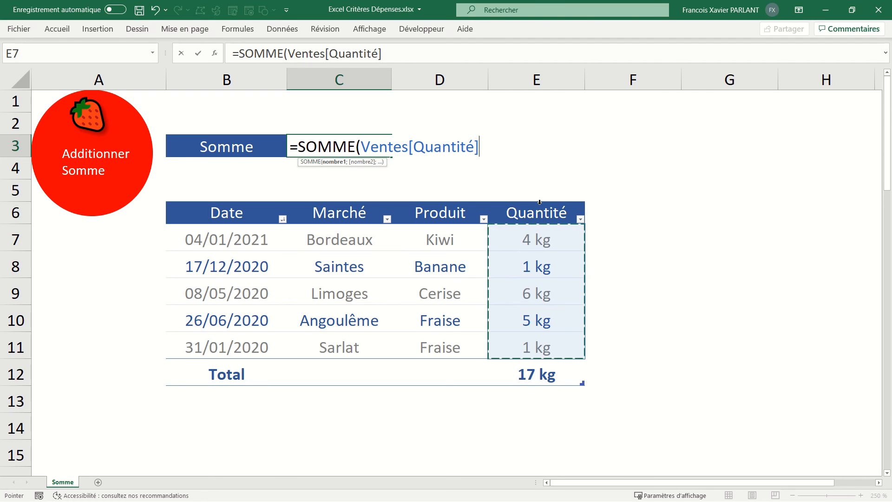
key(Return)
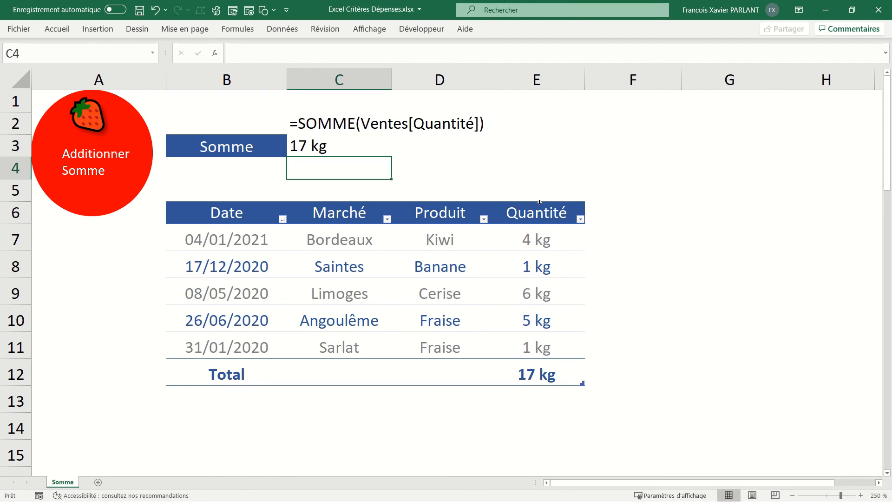
click(334, 153)
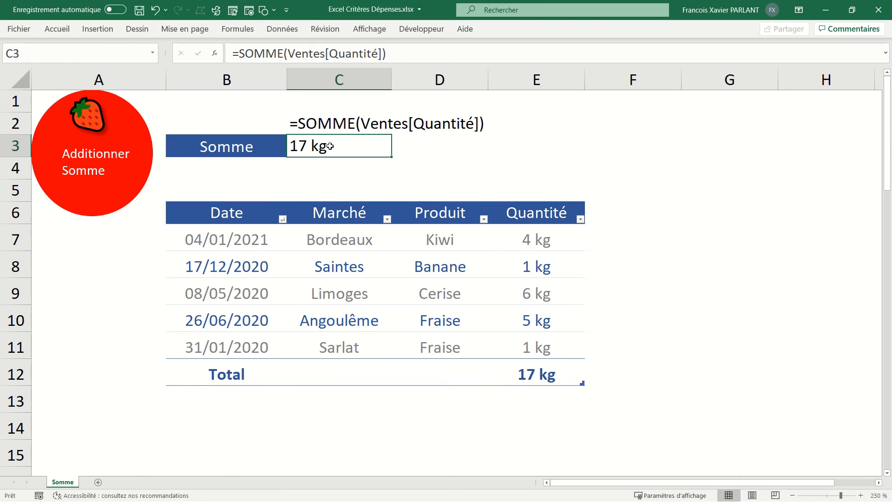
Replace the Saintes banana quantity in cell E8 of the Somme sheet with the text annulé.
click(517, 274)
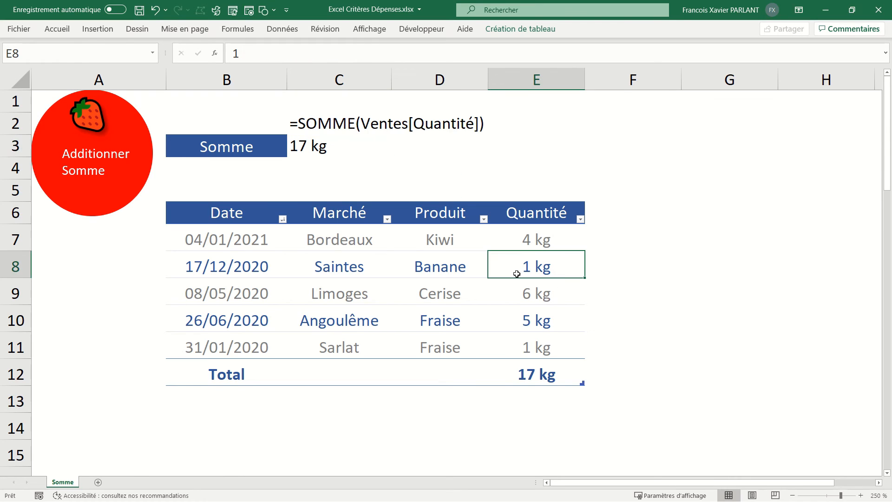
text(annulé)
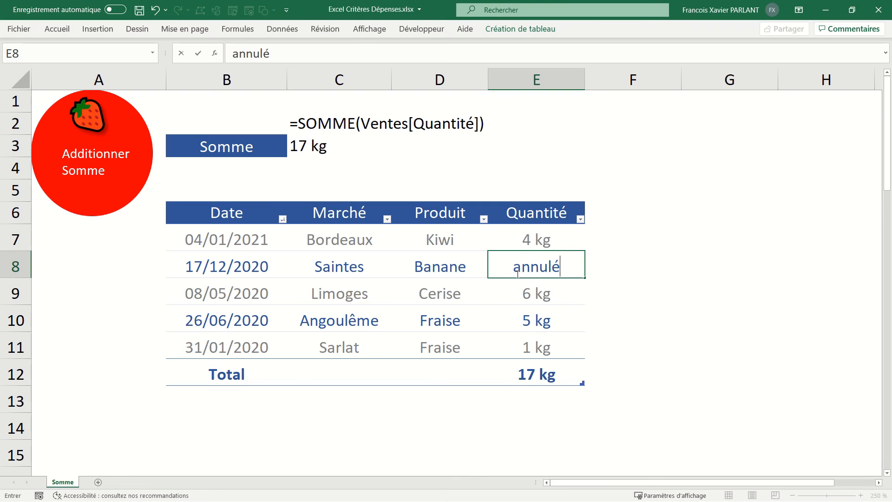
key(Return)
click(544, 273)
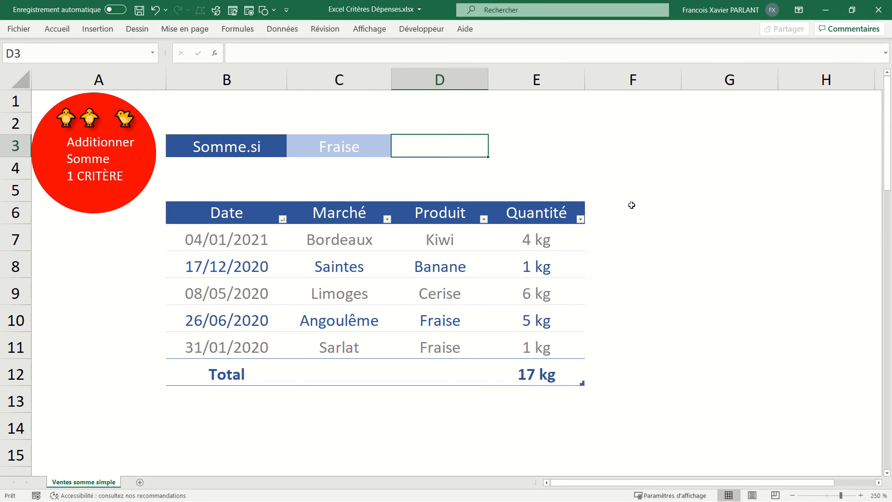
Start a SOMME.SI formula in cell D3 of the Ventes somme simple sheet with Ventes[Produit] as the criteria range.
text(=som)
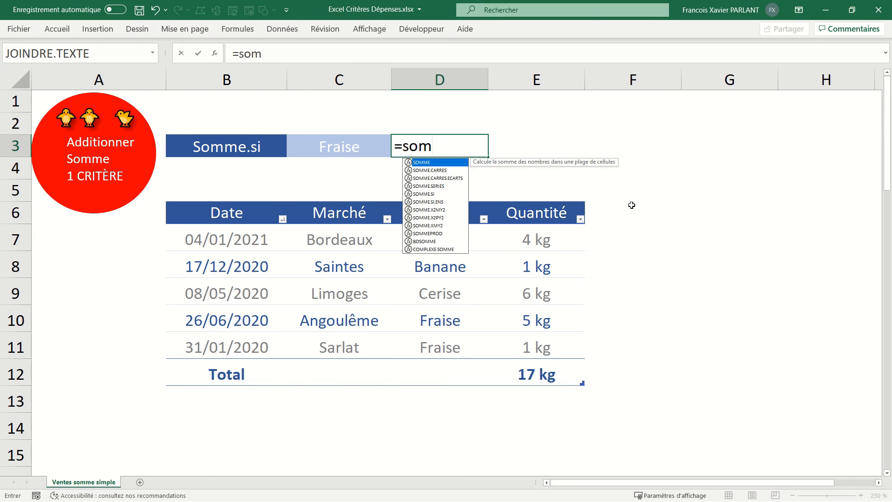
key(Down)
key(Down)
key(Down)
key(Down)
key(Tab)
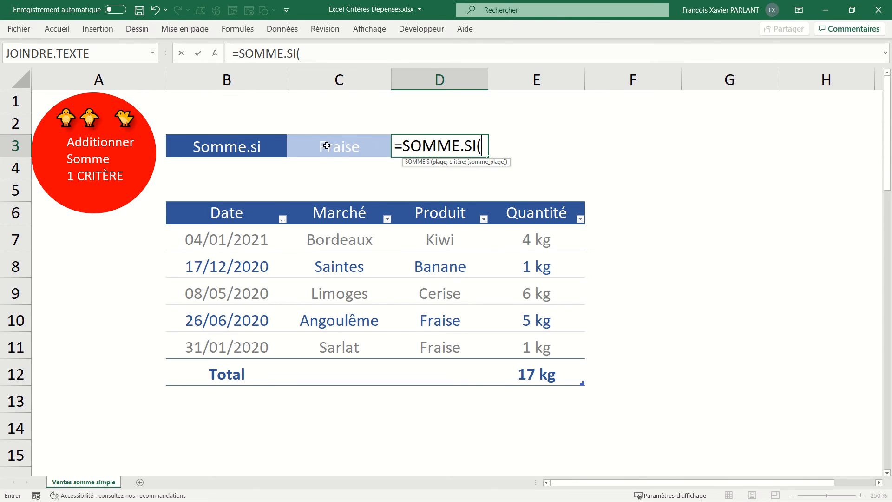
click(436, 200)
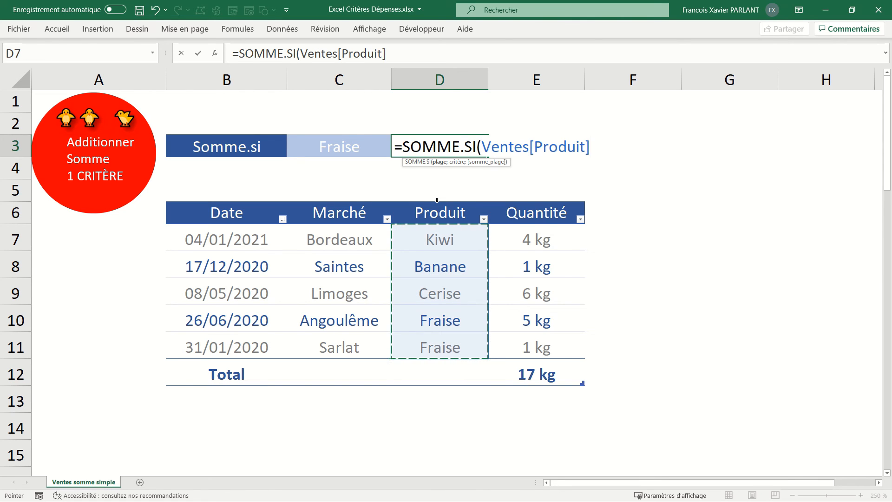
text(;)
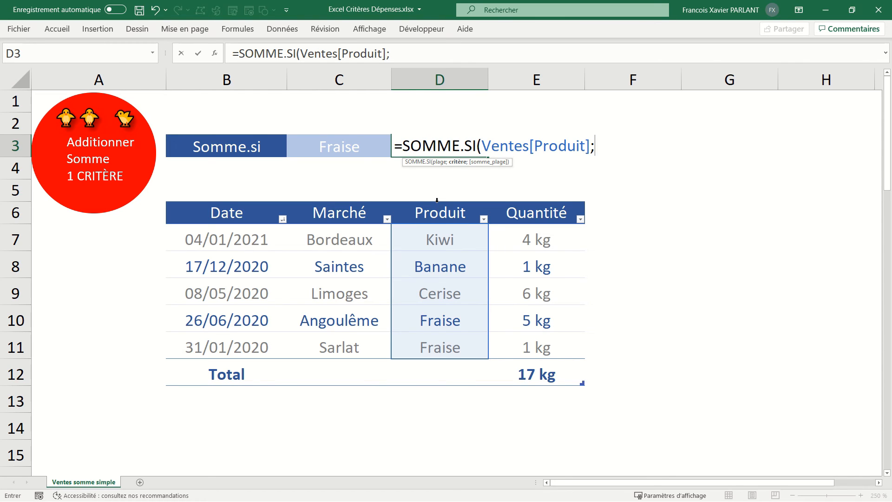
Complete the SOMME.SI formula in cell D3 with C3 (Fraise) as the criterion and Ventes[Quantité] as the sum range.
click(346, 151)
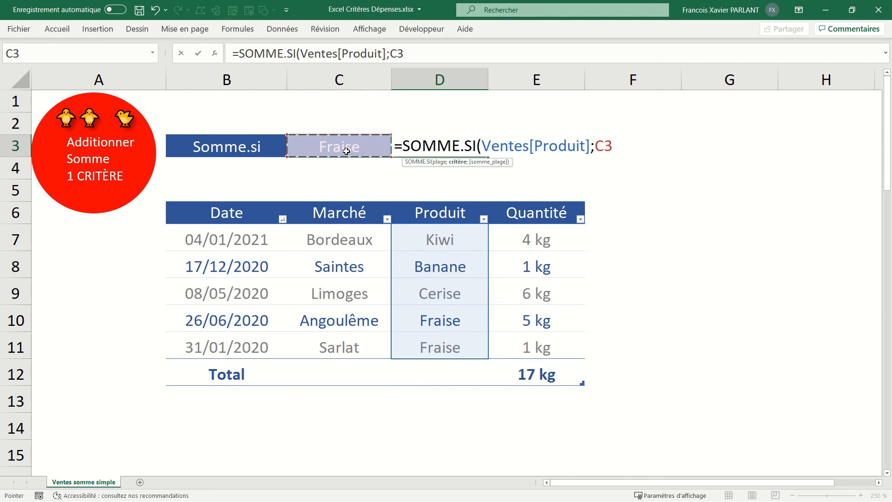
text(;)
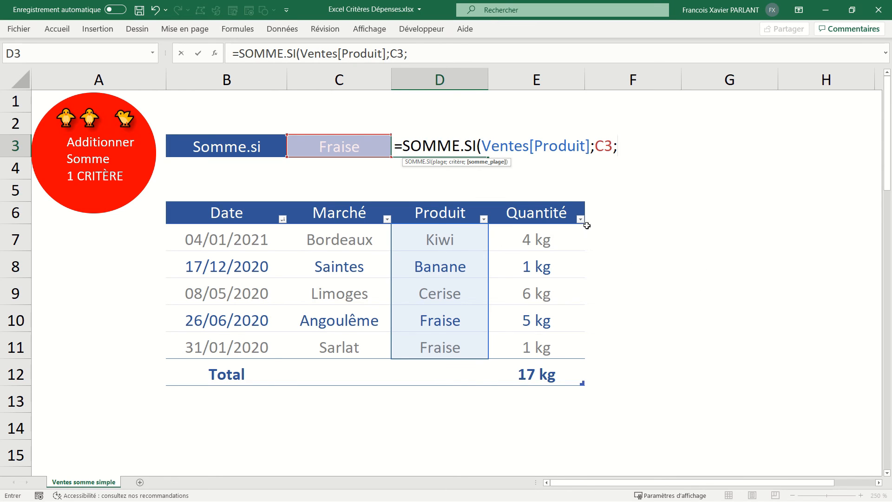
click(520, 202)
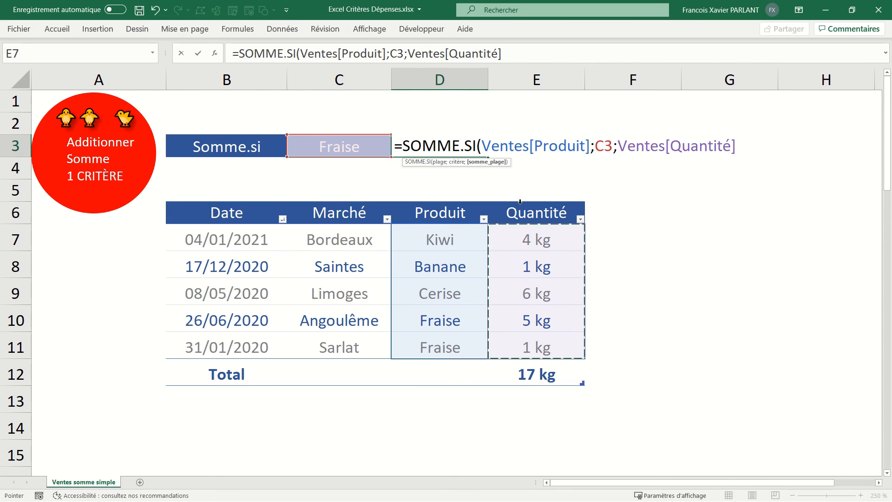
key(Return)
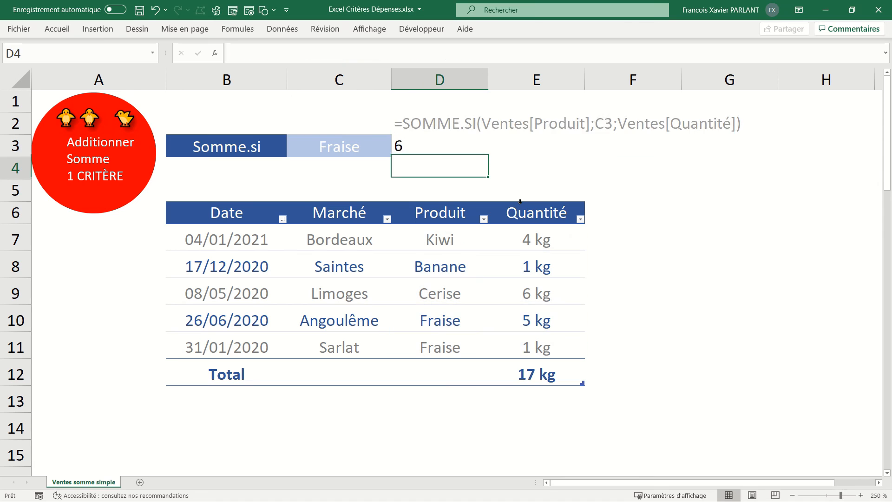
click(454, 141)
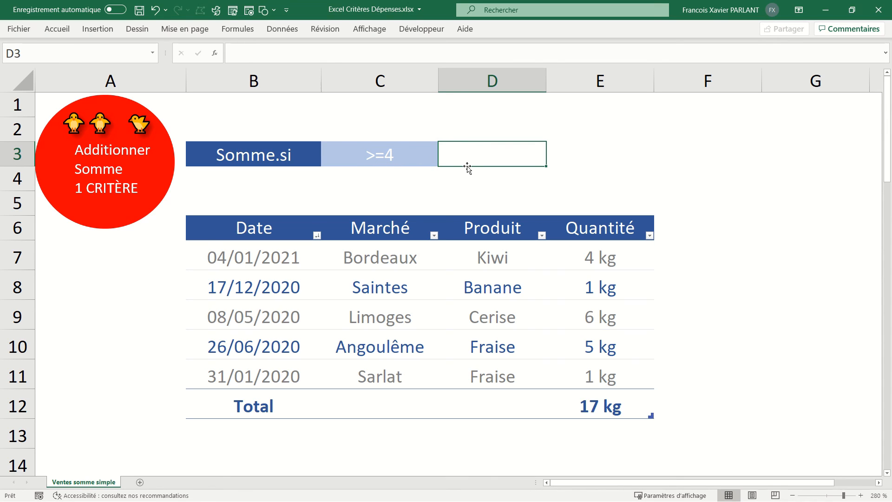
Start a SOMME.SI formula in cell D3, beside the >=4 criterion, with Ventes[Quantité] as the criteria range.
text(=som)
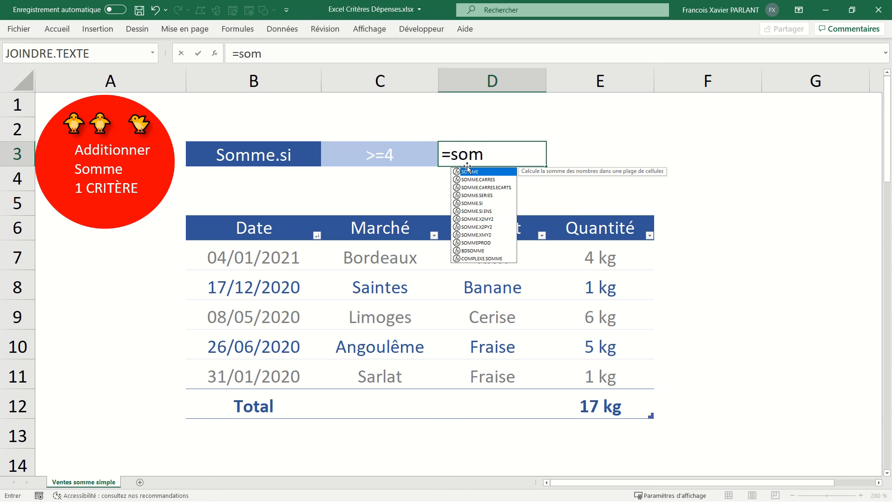
key(Down)
key(Down)
key(Down)
key(Down)
key(Tab)
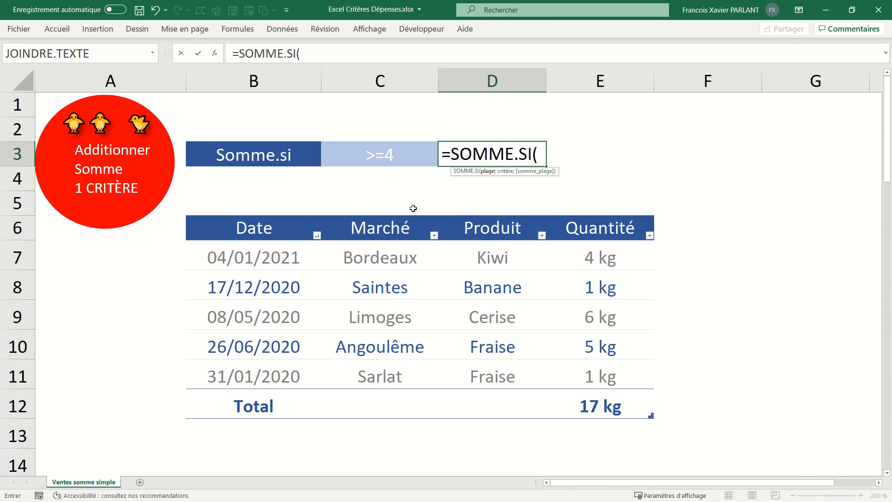
click(584, 215)
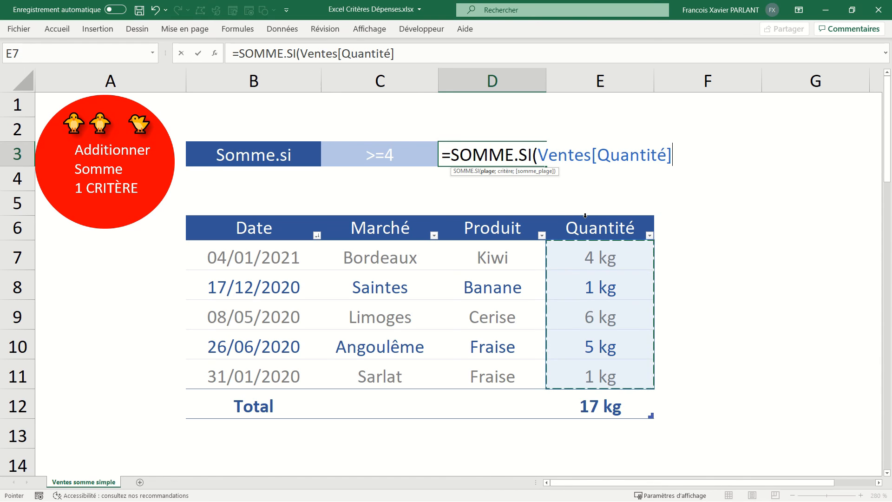
text(;)
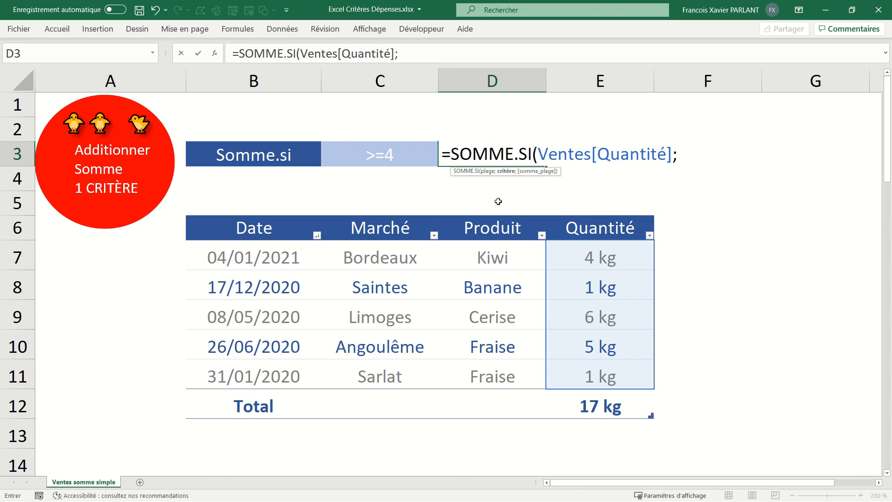
Complete the SOMME.SI formula in cell D3 with C3 (>=4) as the criterion and Ventes[Quantité] as the sum range.
click(386, 159)
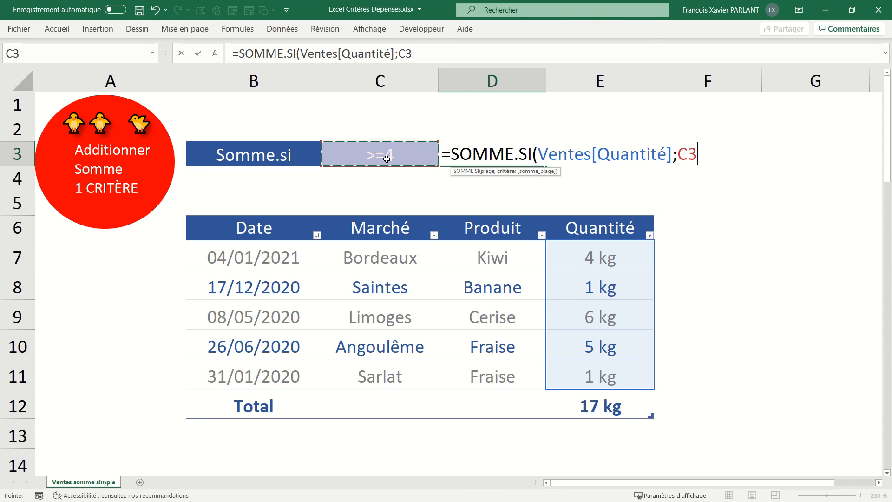
text(;)
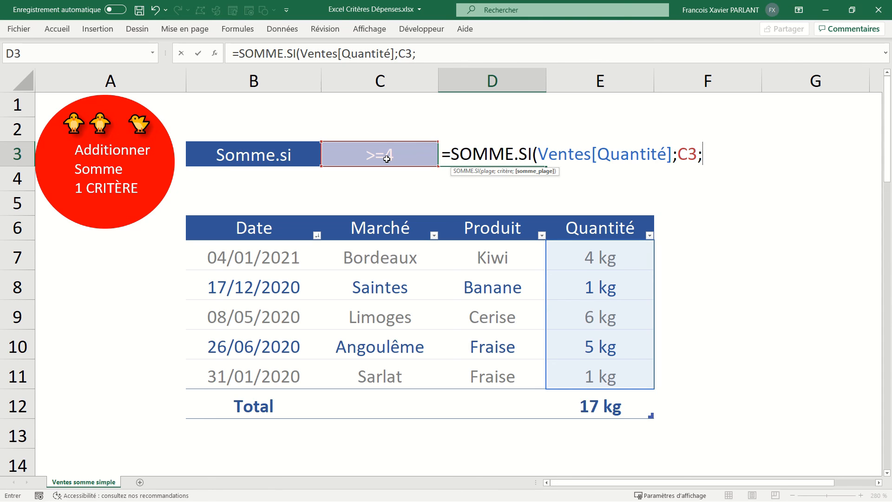
click(588, 216)
key(Return)
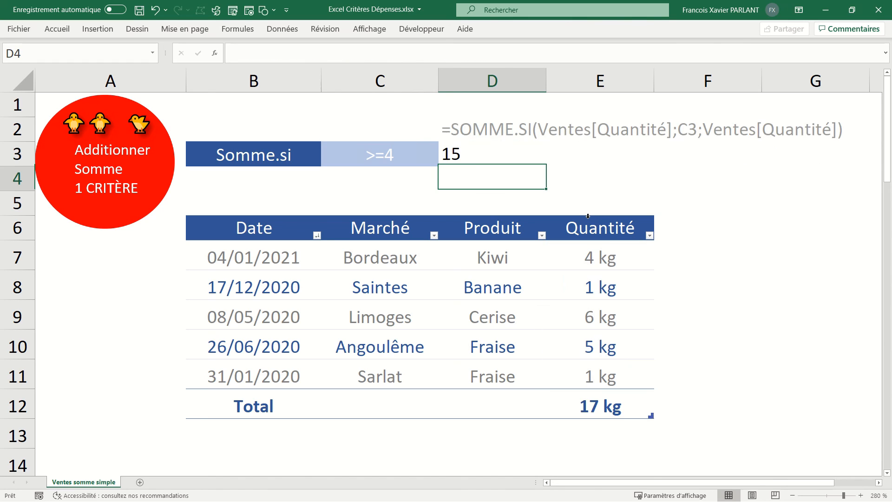
click(489, 150)
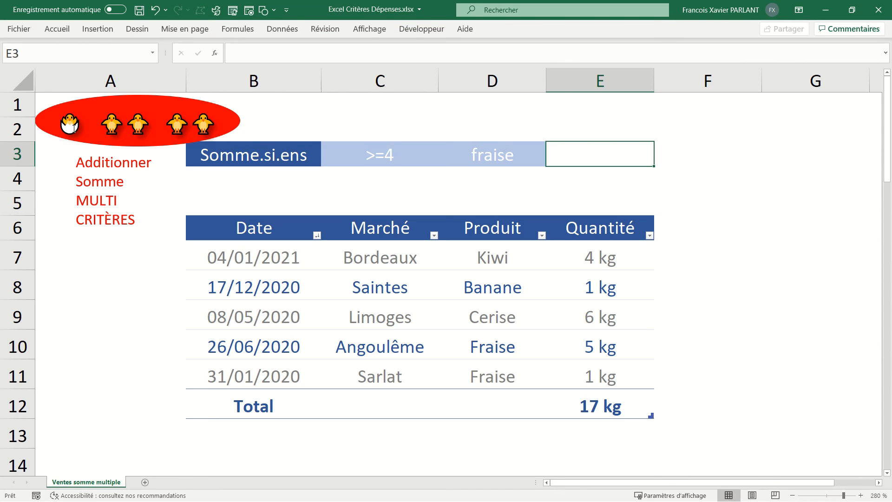
Start a SOMME.SI.ENS formula in cell E3 of the Ventes somme multiple sheet with Ventes[Quantité] as the sum range.
text(=)
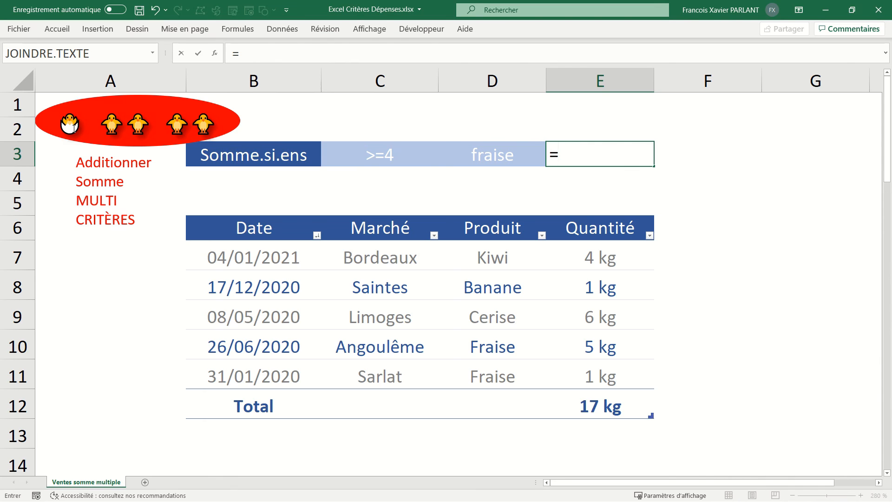
text(som)
key(Down)
key(Down)
key(Down)
key(Down)
key(Down)
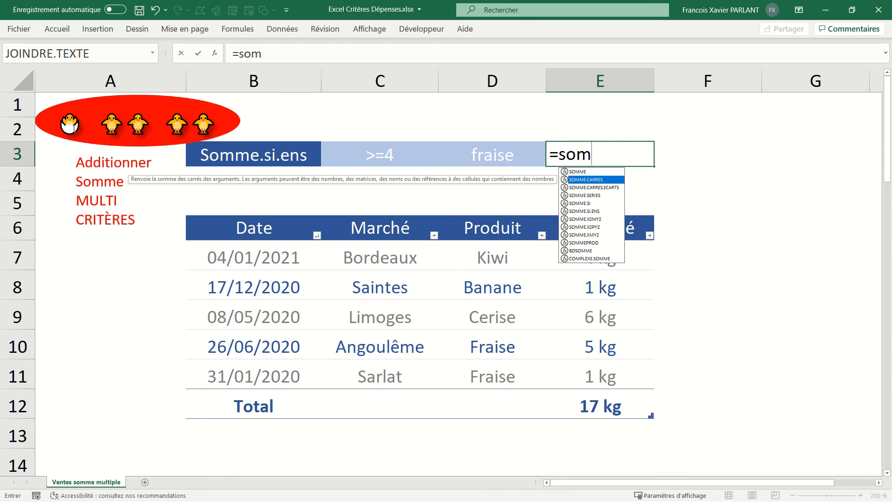
key(Tab)
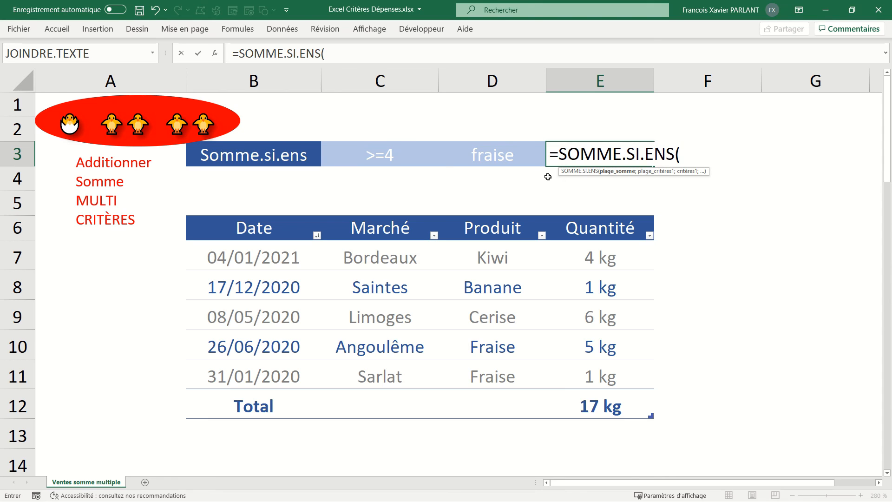
click(595, 216)
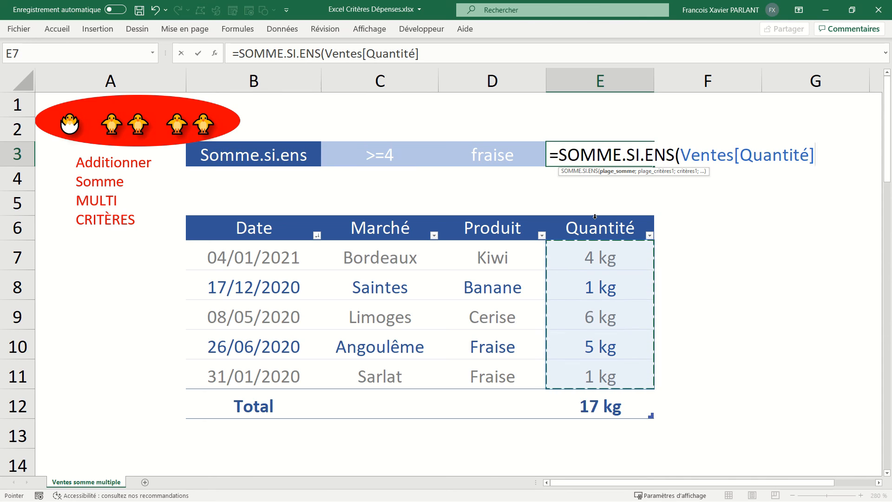
text(;)
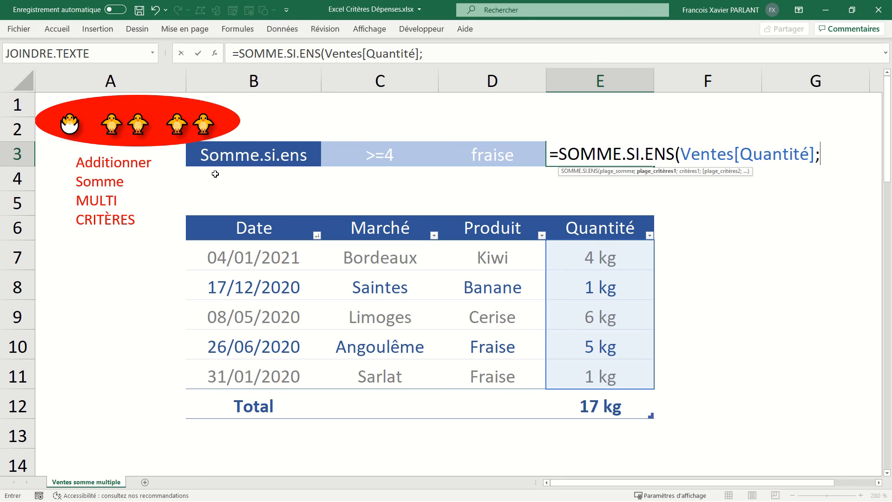
Add the first condition to the SOMME.SI.ENS formula, with Ventes[Quantité] as the criteria range and C3 as the criterion.
click(600, 215)
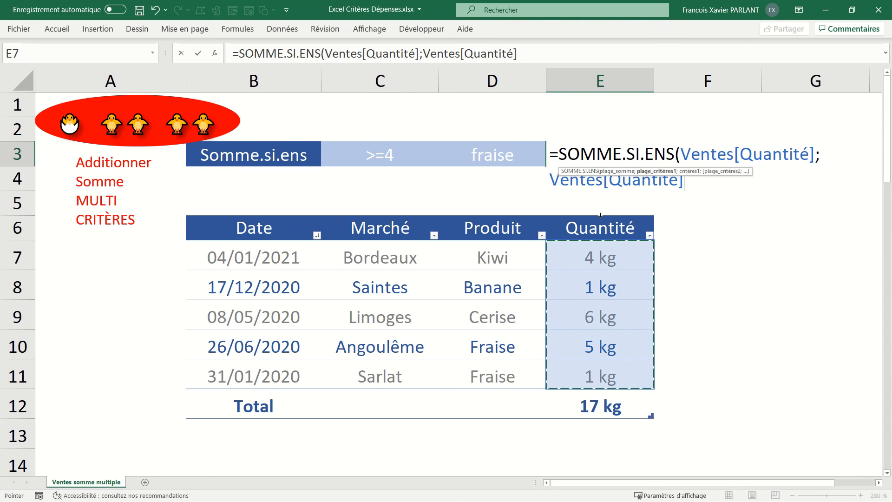
text(;)
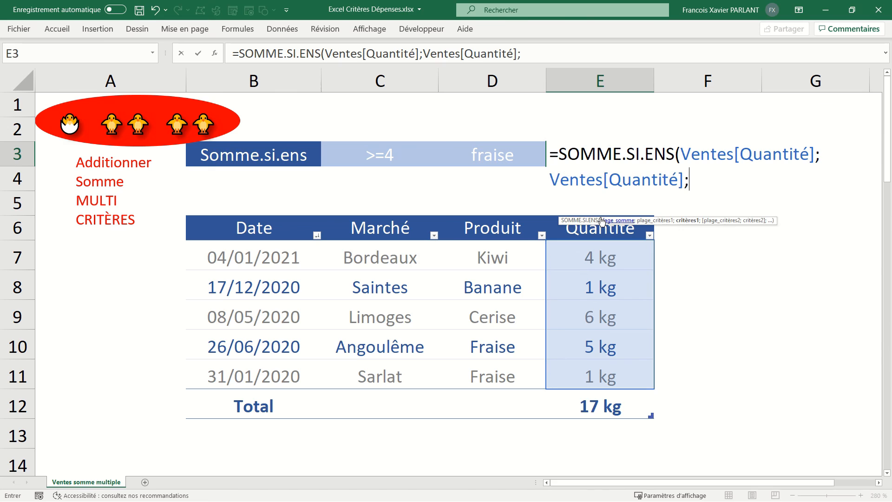
click(386, 154)
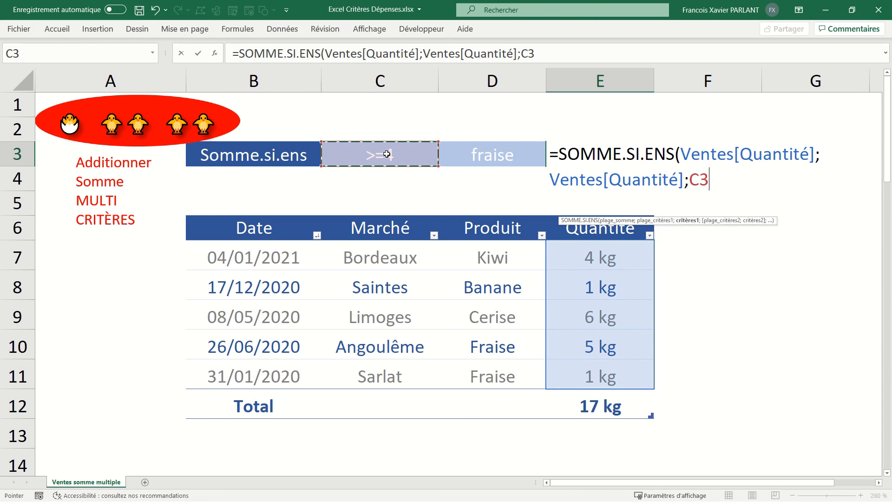
text(;)
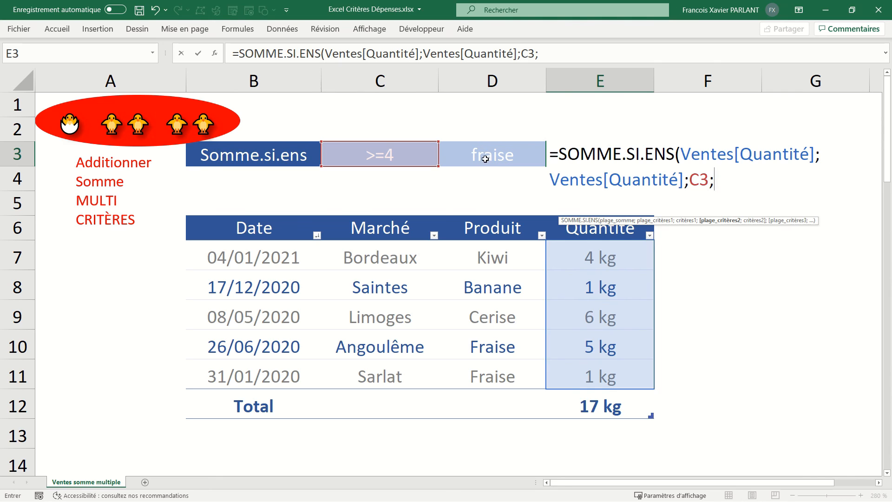
Complete the SOMME.SI.ENS formula in cell E3 with Ventes[Produit] as the second criteria range and D3 as its criterion.
click(488, 217)
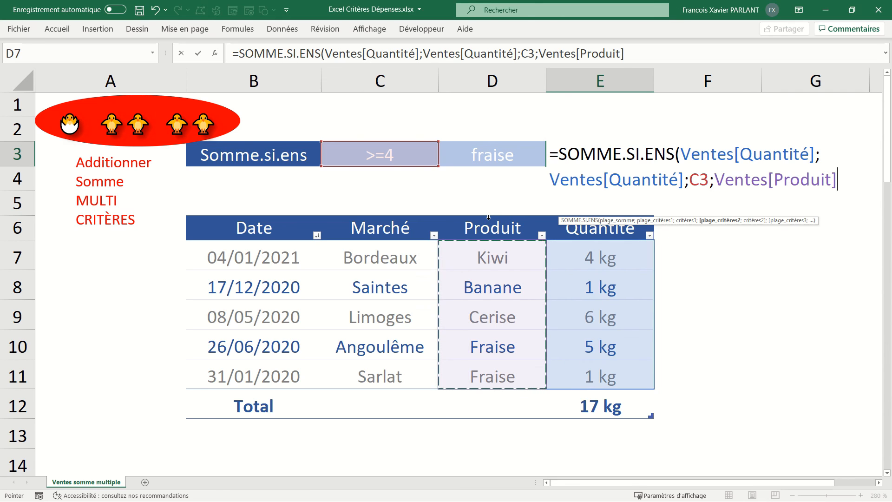
text(;)
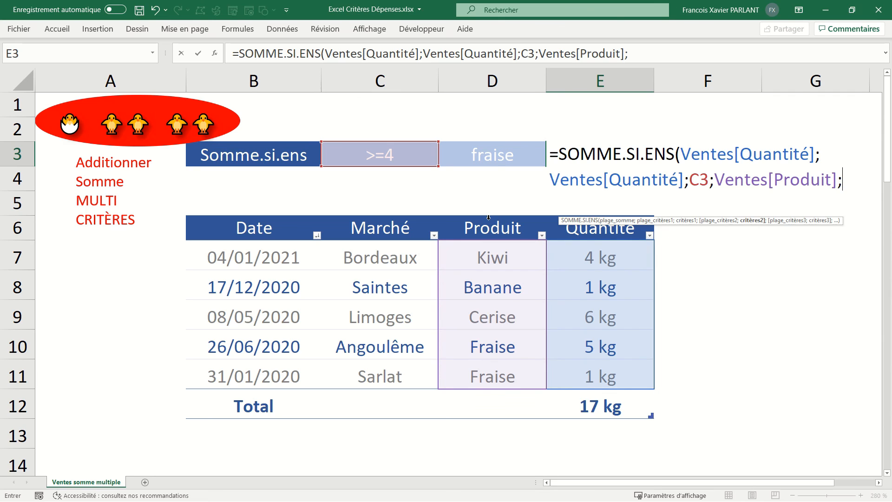
click(496, 150)
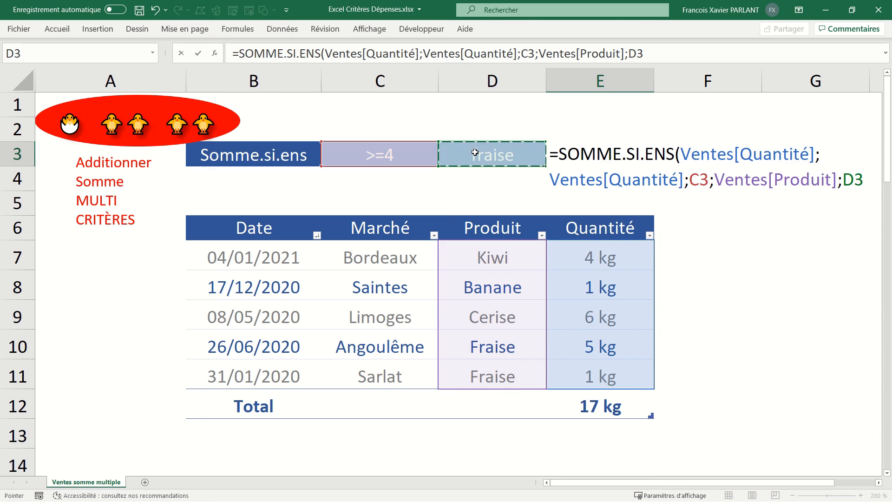
key(Return)
click(560, 153)
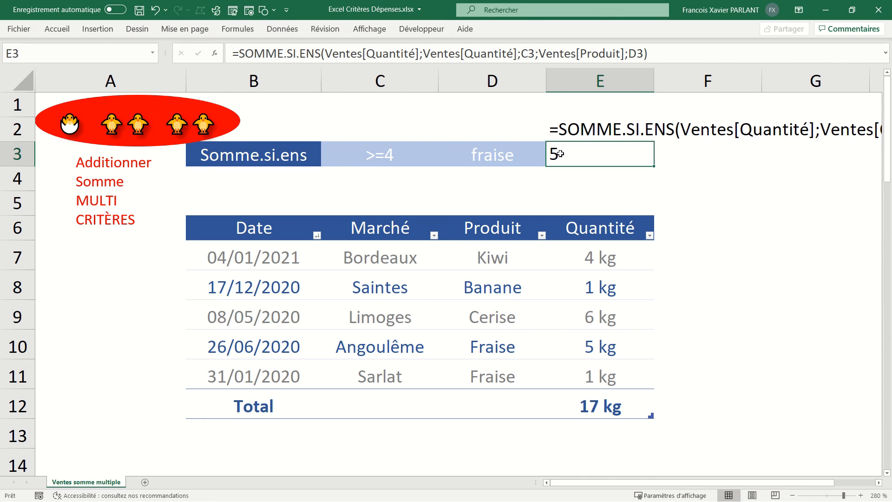
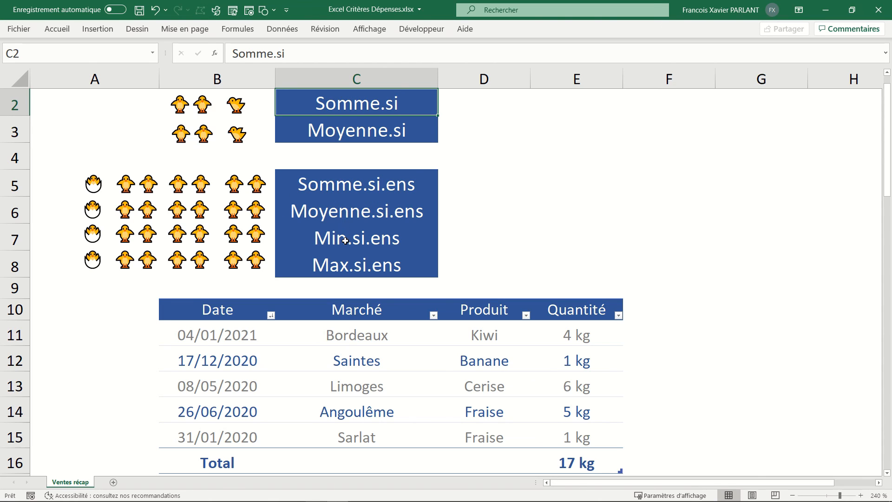
Select the Min.si.ens and Max.si.ens labels in cells C7:C8 of the Ventes récap sheet.
drag(345, 240, 346, 268)
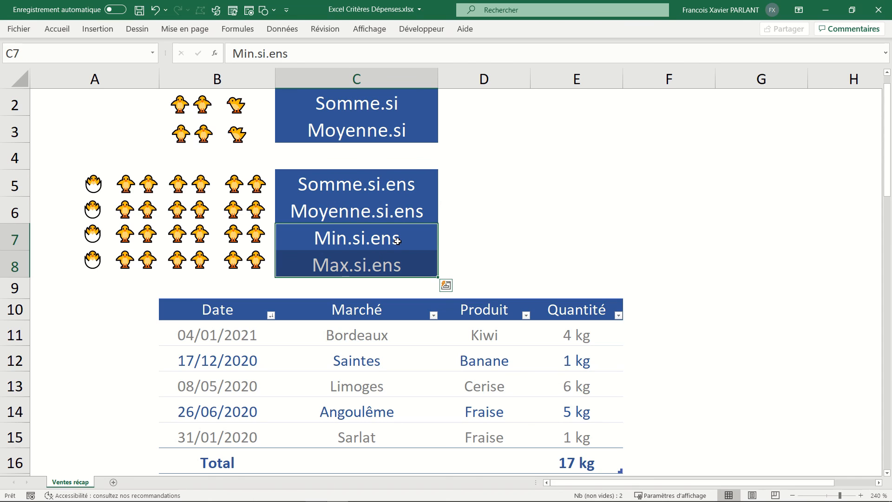